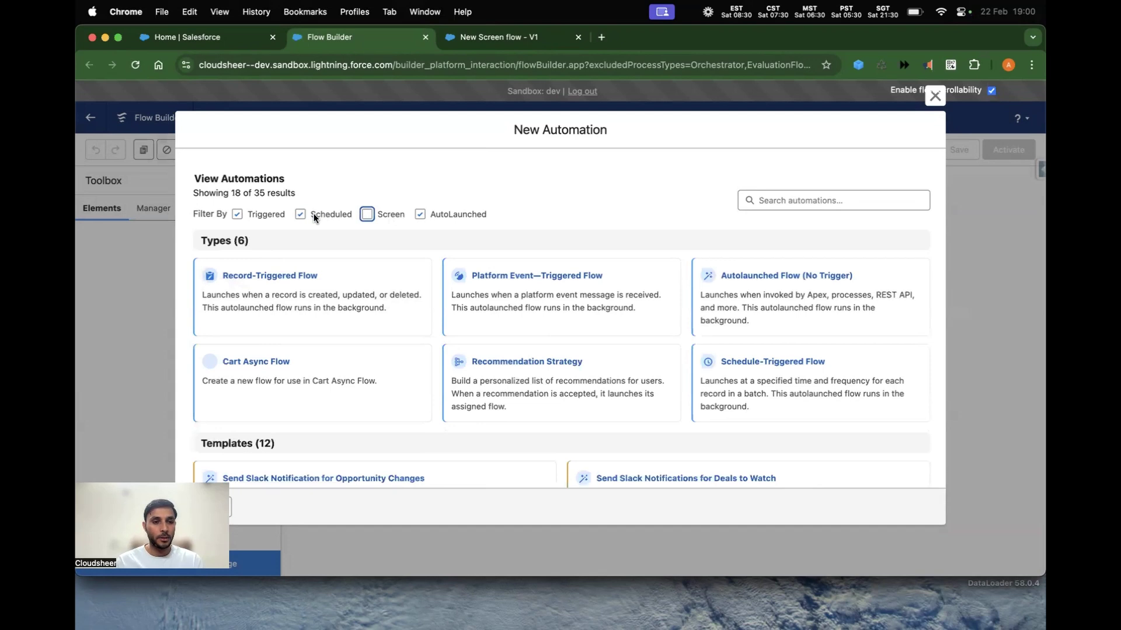
- Switch to the PowerPoint slide show and advance to the Flow Version Control slide
{"action": "key", "text": "super+Tab"}
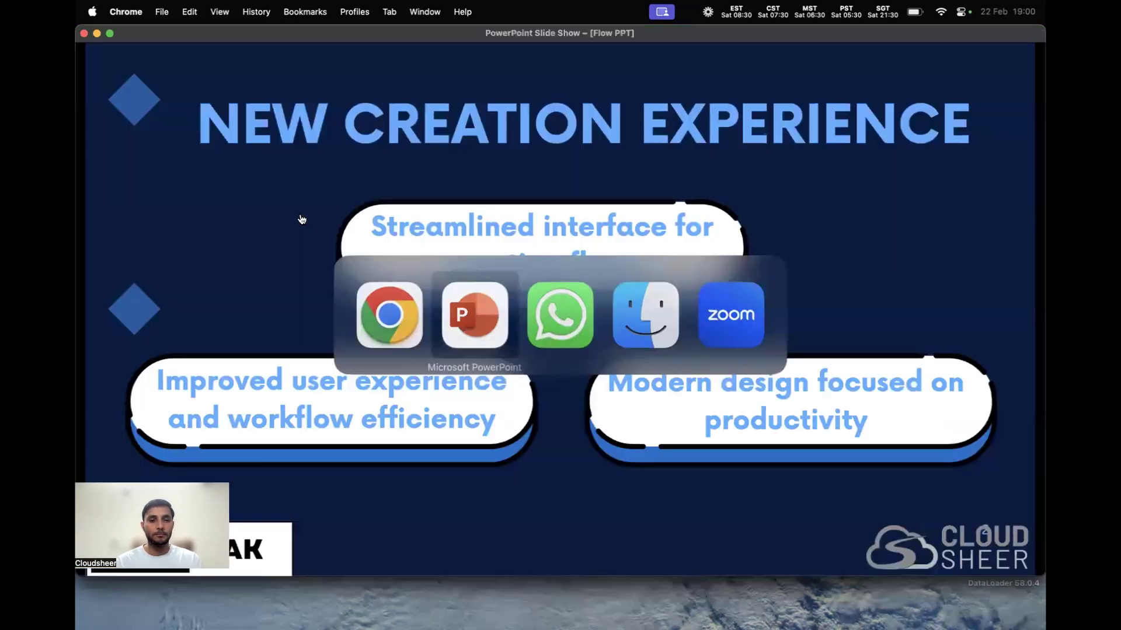
{"action": "key", "text": "Right"}
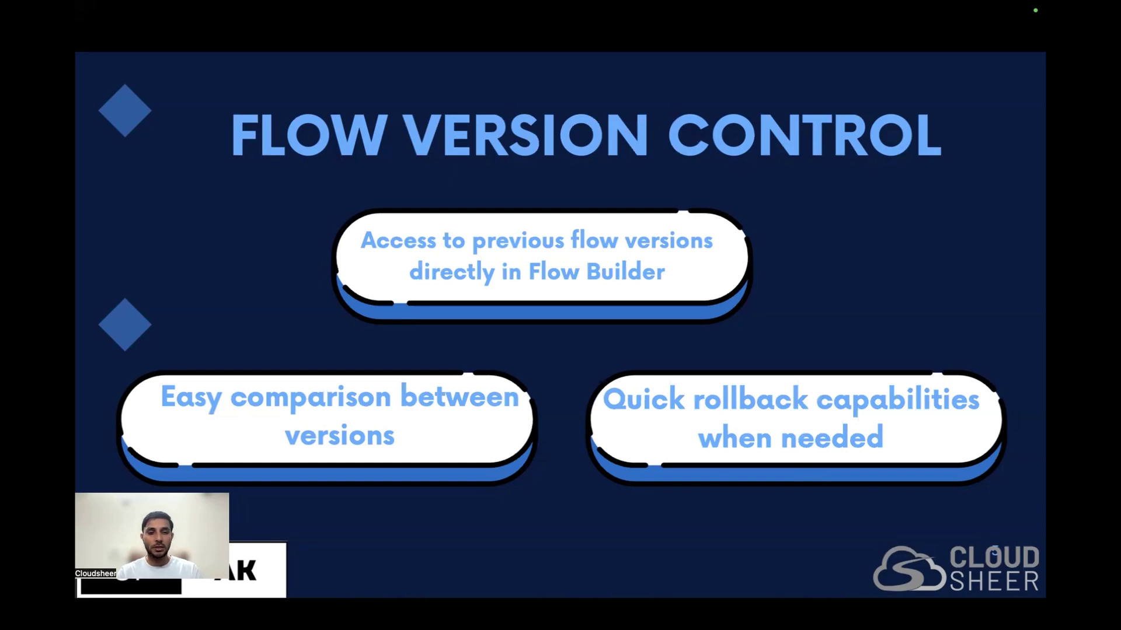
- Switch to Chrome, open the Get Related Contacts flow in Flow Builder and open its Version 2
{"action": "key", "text": "super+Tab"}
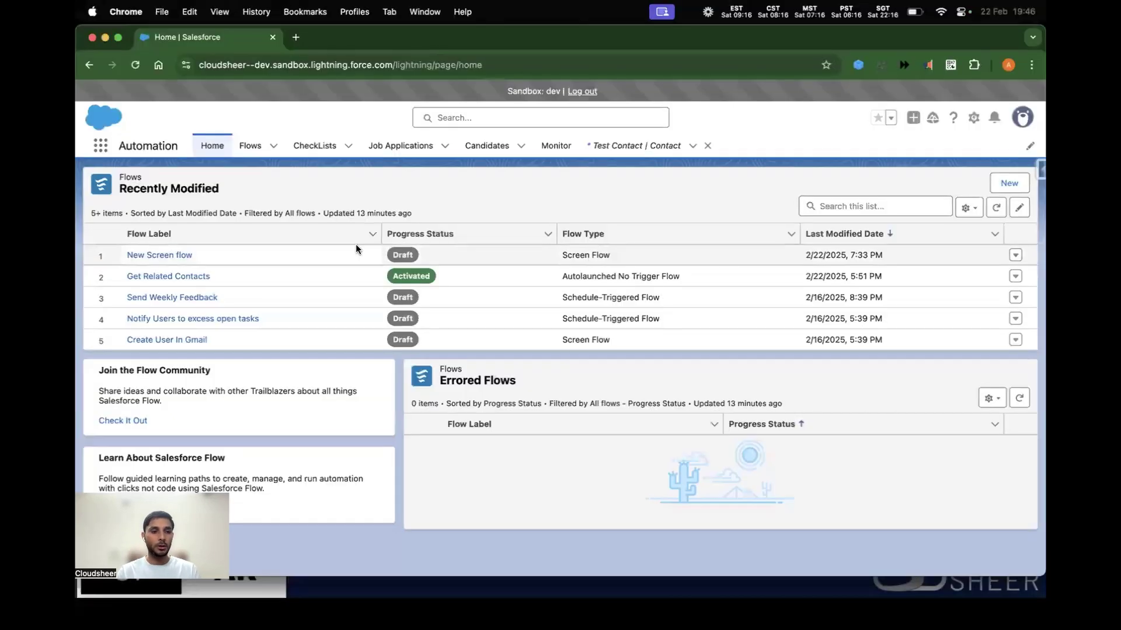
{"action": "left_click", "coordinate": [175, 276]}
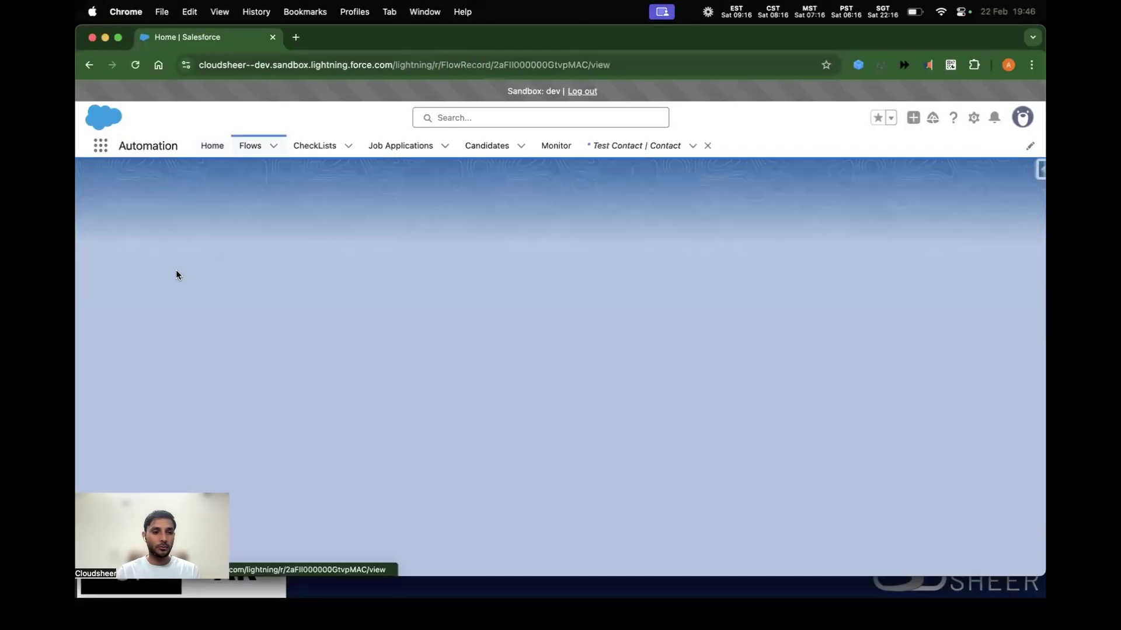
{"action": "left_click", "coordinate": [134, 259]}
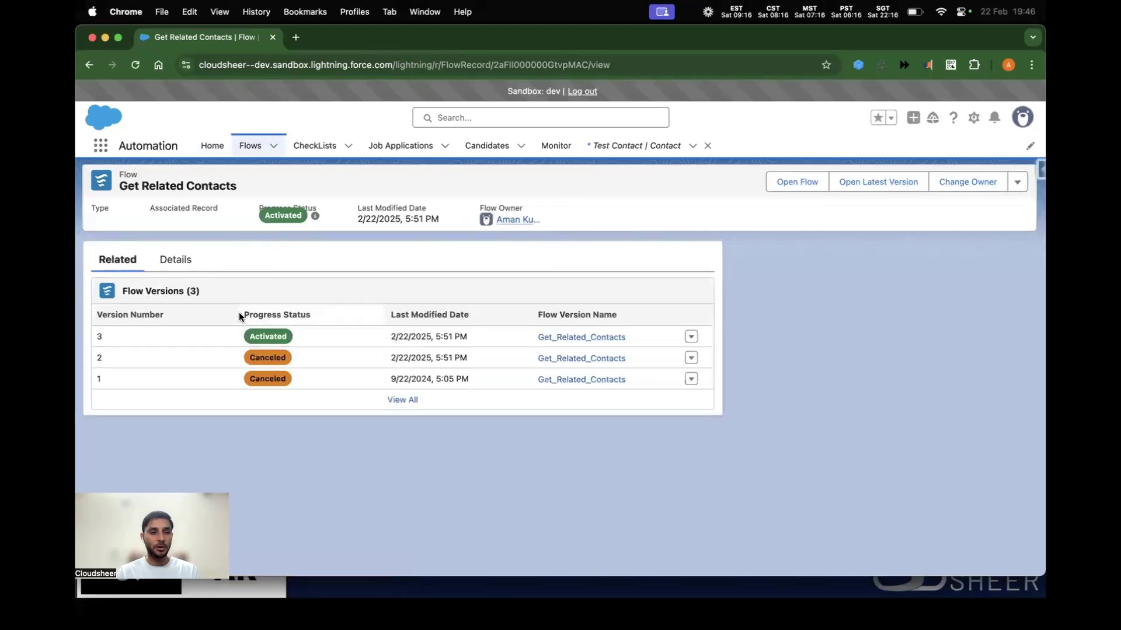
{"action": "left_click", "coordinate": [799, 182]}
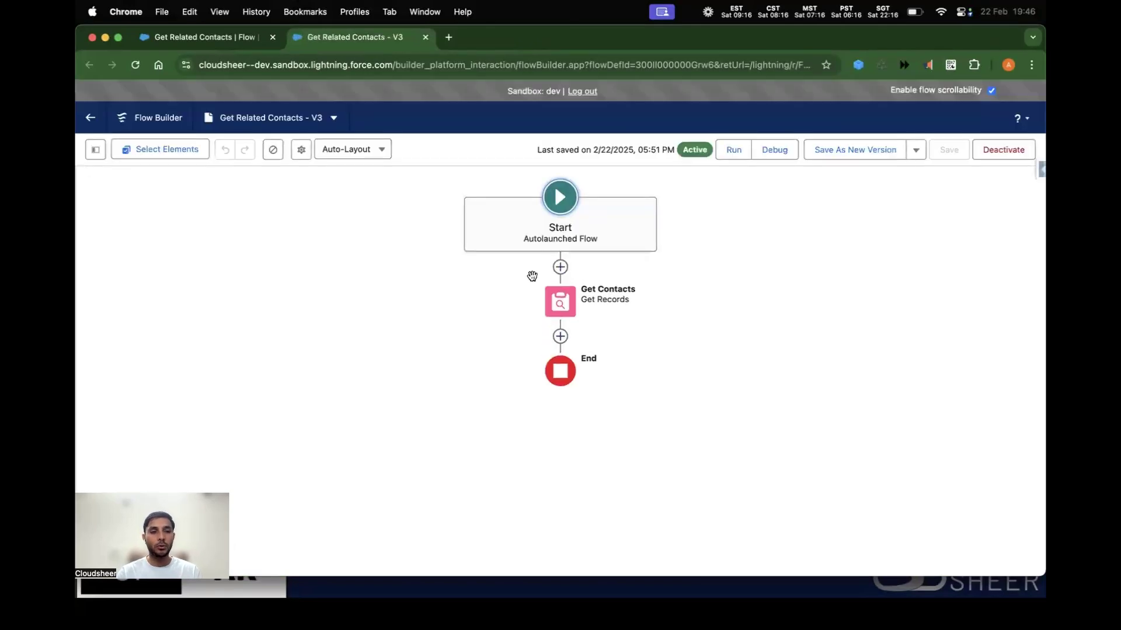
{"action": "left_click", "coordinate": [335, 119]}
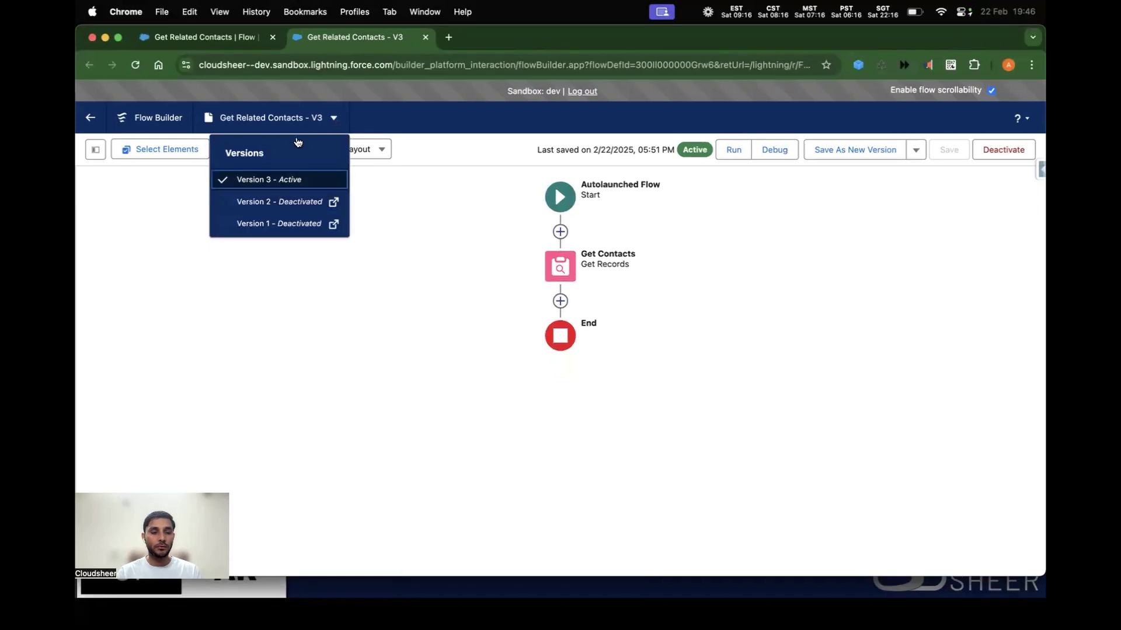
{"action": "left_click", "coordinate": [289, 203]}
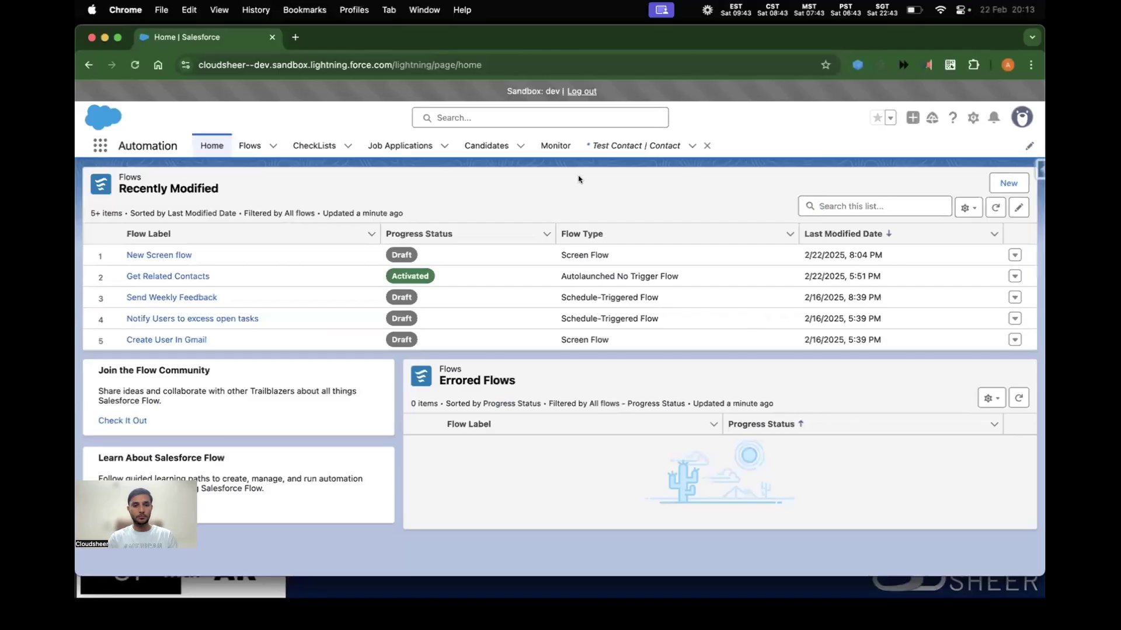
- Open the New Screen flow in Flow Builder and look at the Get Account element's settings
{"action": "left_click", "coordinate": [173, 255]}
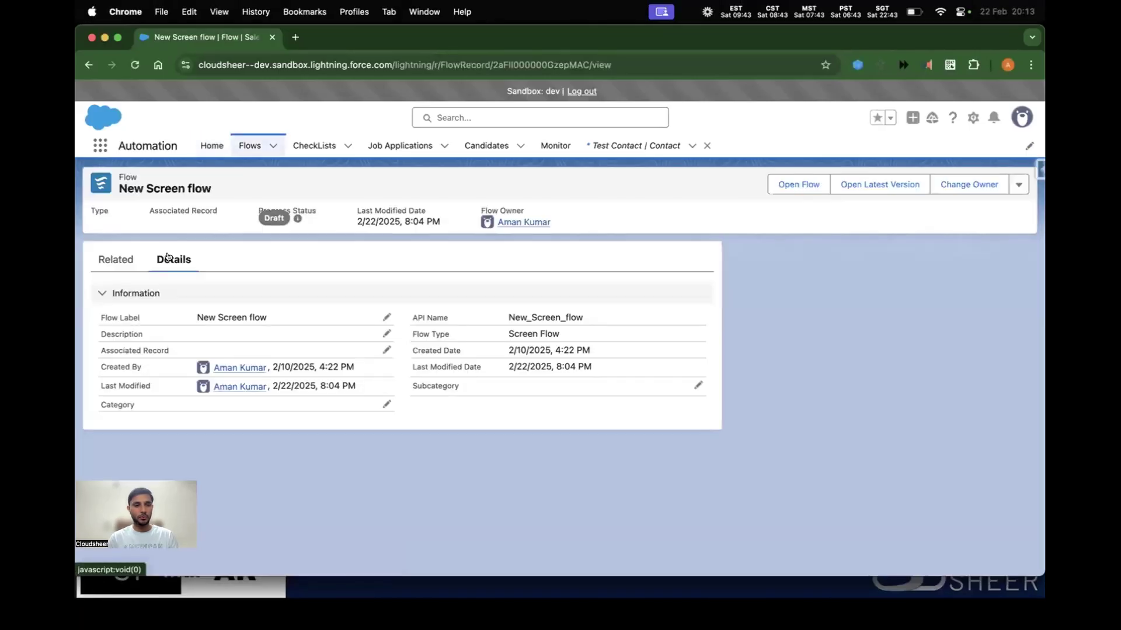
{"action": "left_click", "coordinate": [801, 188]}
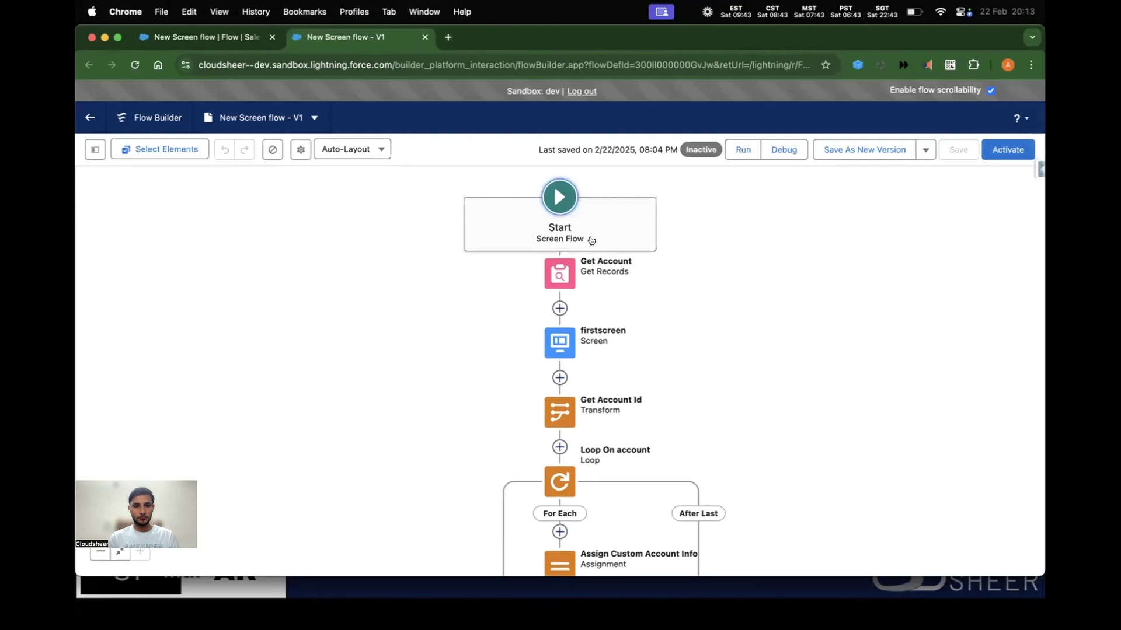
{"action": "left_click", "coordinate": [558, 292]}
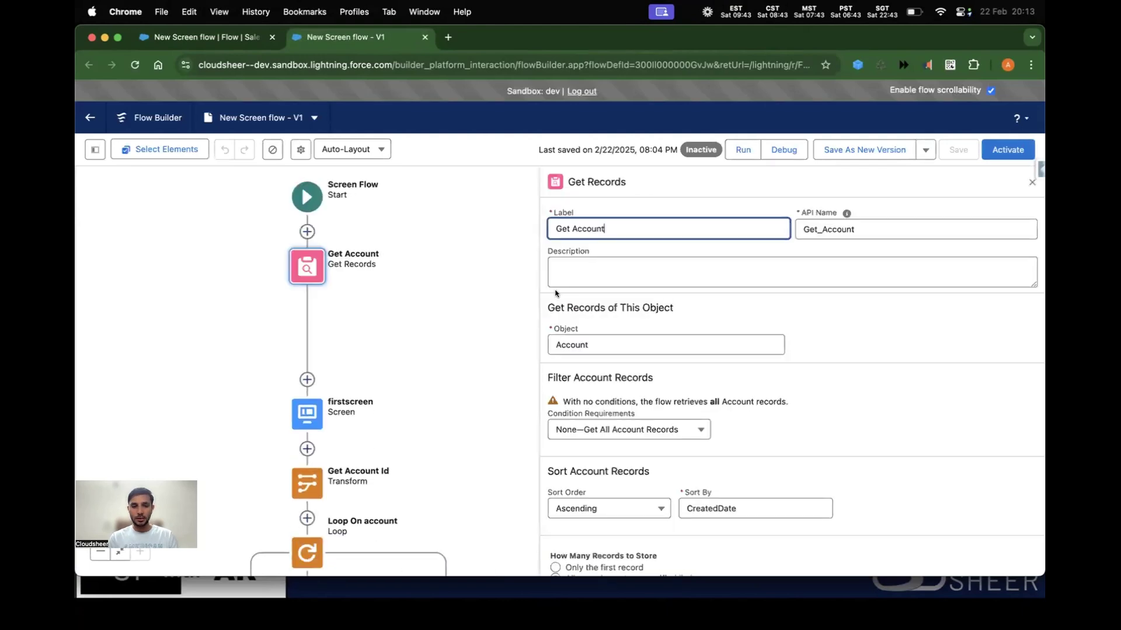
{"action": "left_click", "coordinate": [1027, 174]}
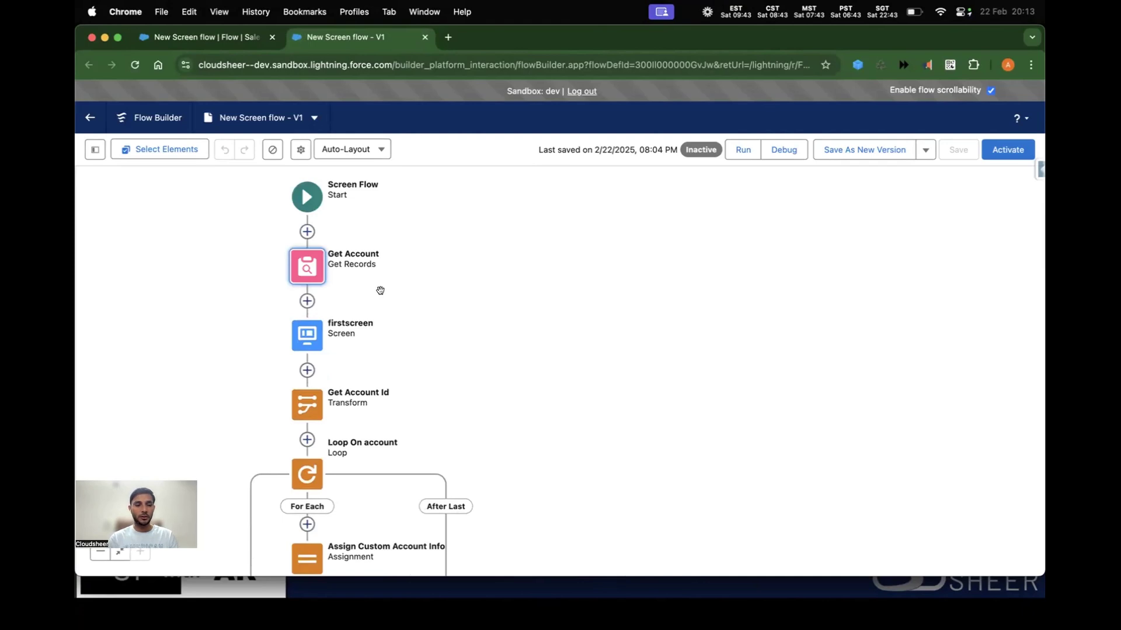
- Debug the screen flow with the default options and choose the first recent account in Search Account
{"action": "left_click", "coordinate": [788, 150]}
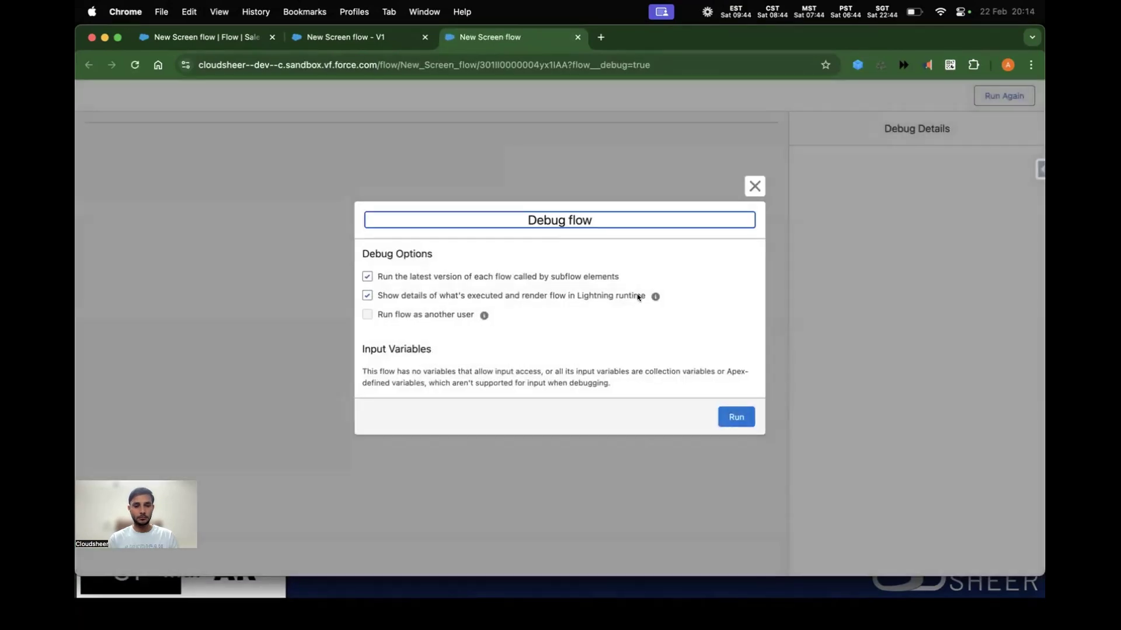
{"action": "left_click", "coordinate": [728, 420]}
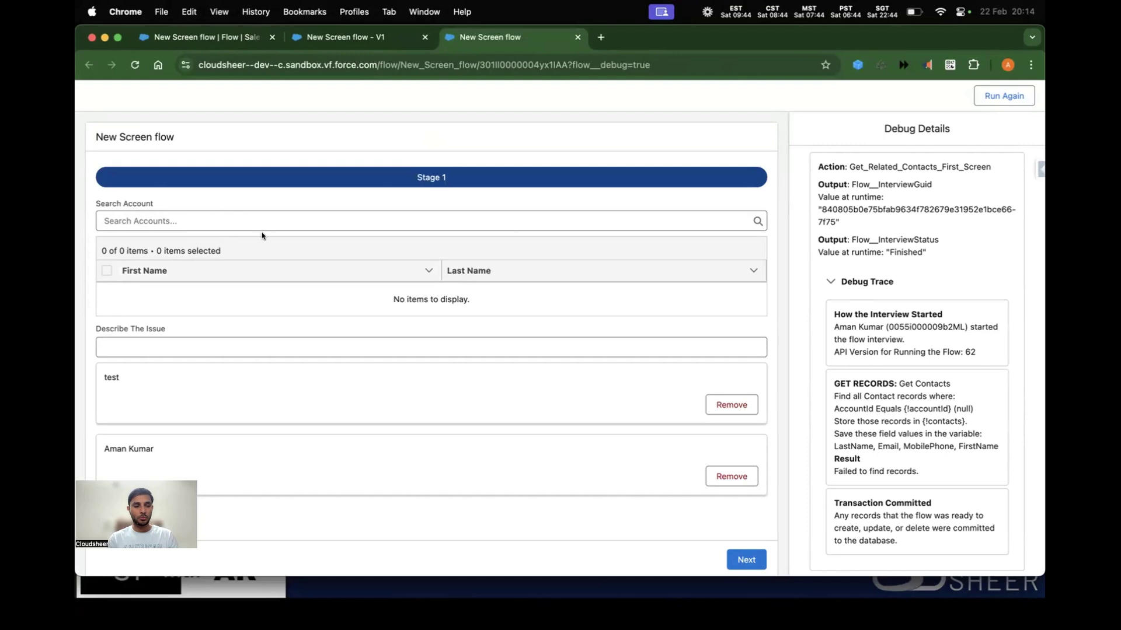
{"action": "left_click", "coordinate": [212, 216]}
{"action": "left_click", "coordinate": [150, 272]}
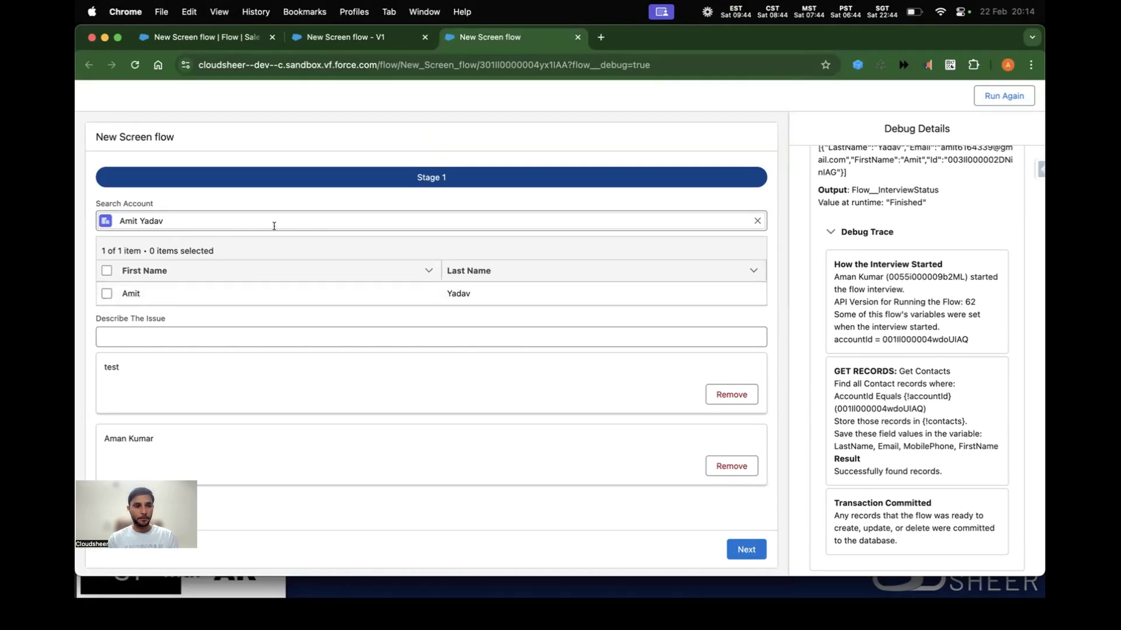
- Clear the chosen account in Search Account and select the second recent account instead
{"action": "left_click", "coordinate": [758, 219]}
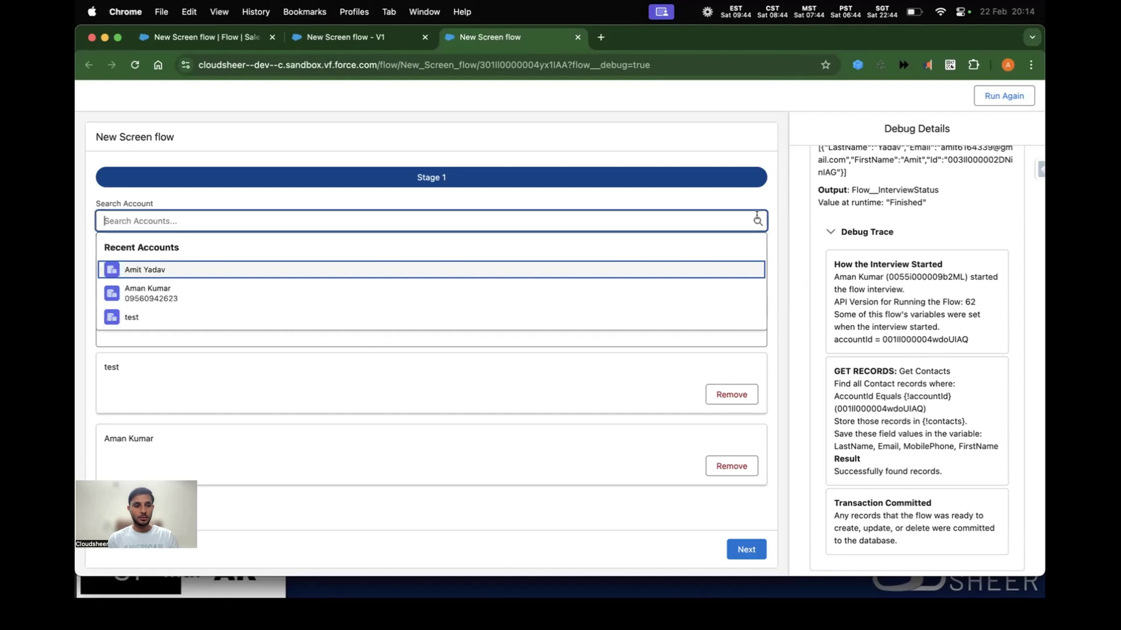
{"action": "left_click", "coordinate": [450, 199]}
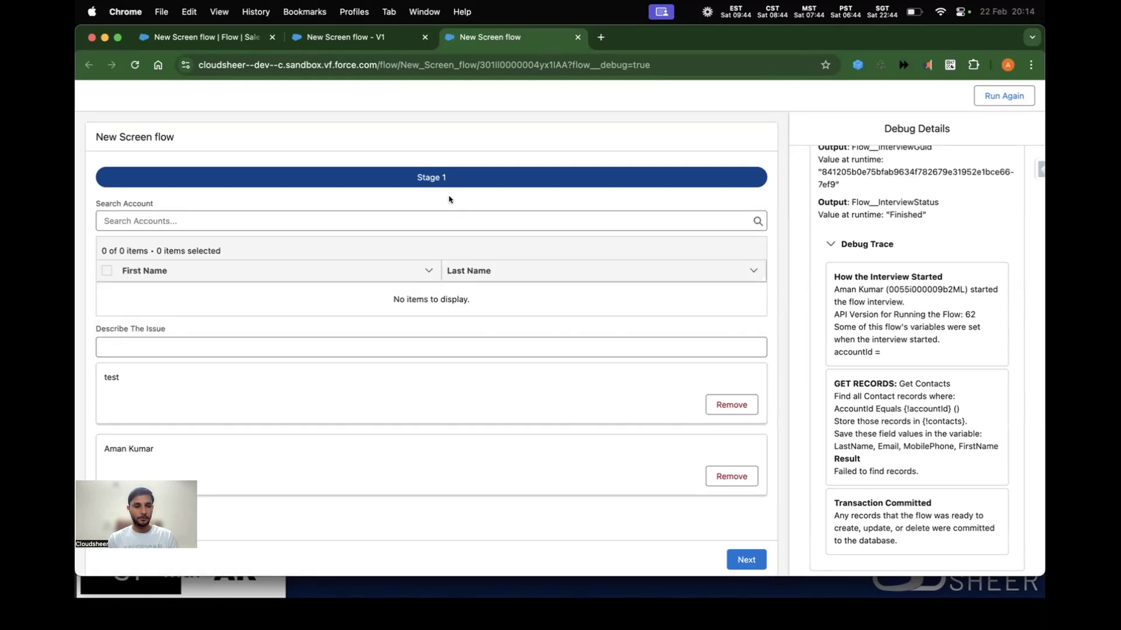
{"action": "left_click", "coordinate": [575, 218]}
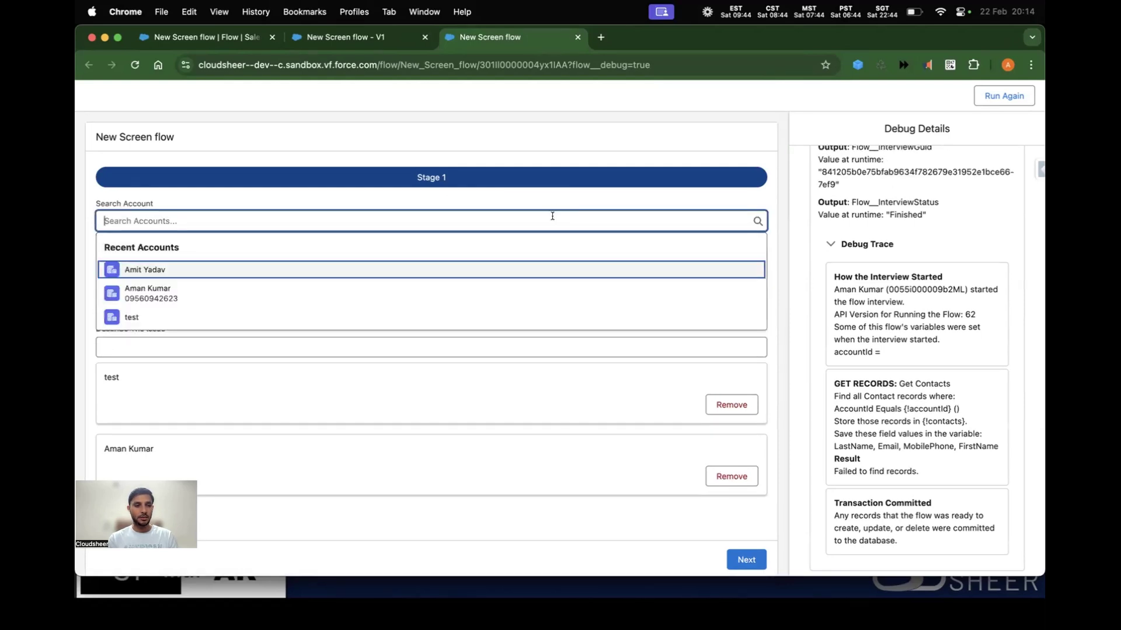
{"action": "left_click", "coordinate": [169, 287]}
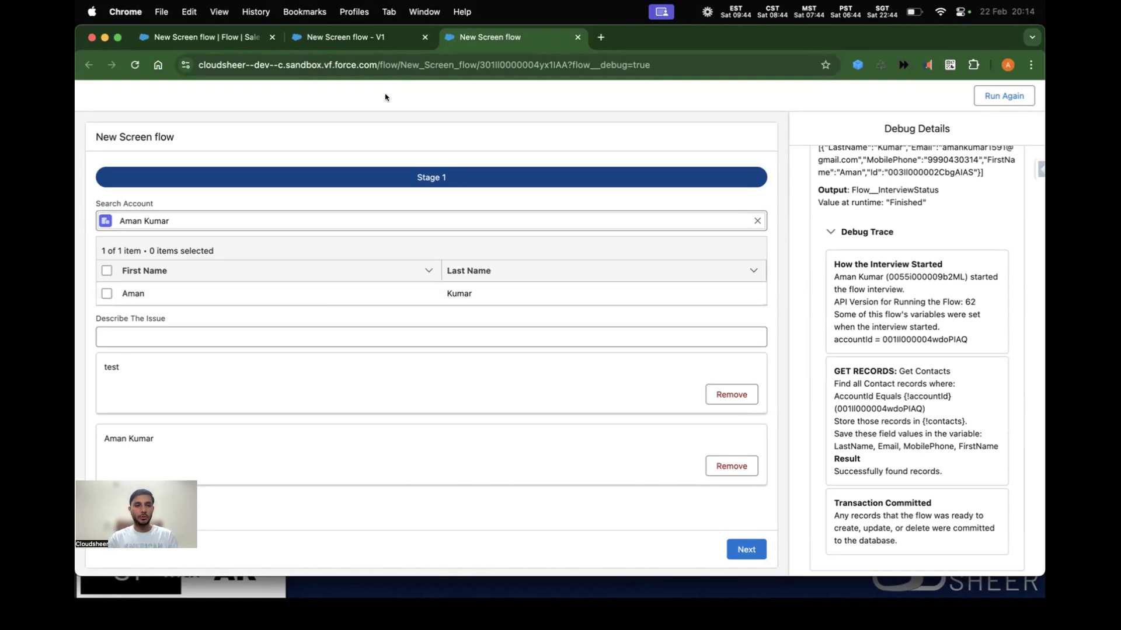
- Return to the flow canvas and review the screen actions configured on the firstscreen element, leaving it unedited
{"action": "left_click", "coordinate": [343, 37]}
{"action": "left_click", "coordinate": [293, 337]}
{"action": "left_click", "coordinate": [307, 463]}
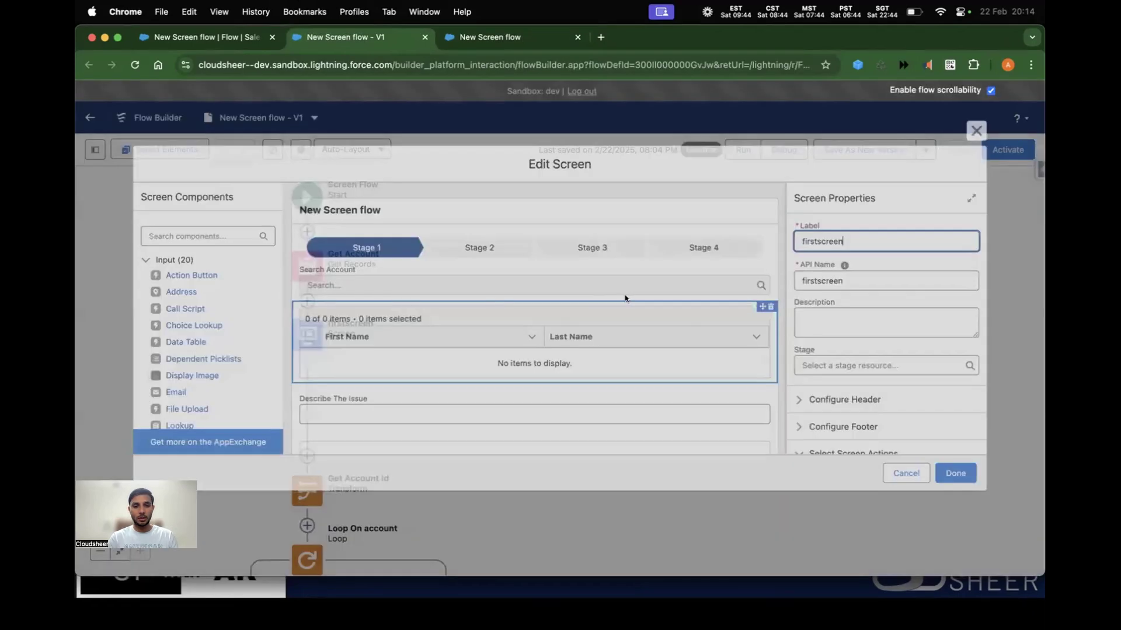
{"action": "scroll", "coordinate": [861, 371], "scroll_direction": "down", "scroll_amount": 5}
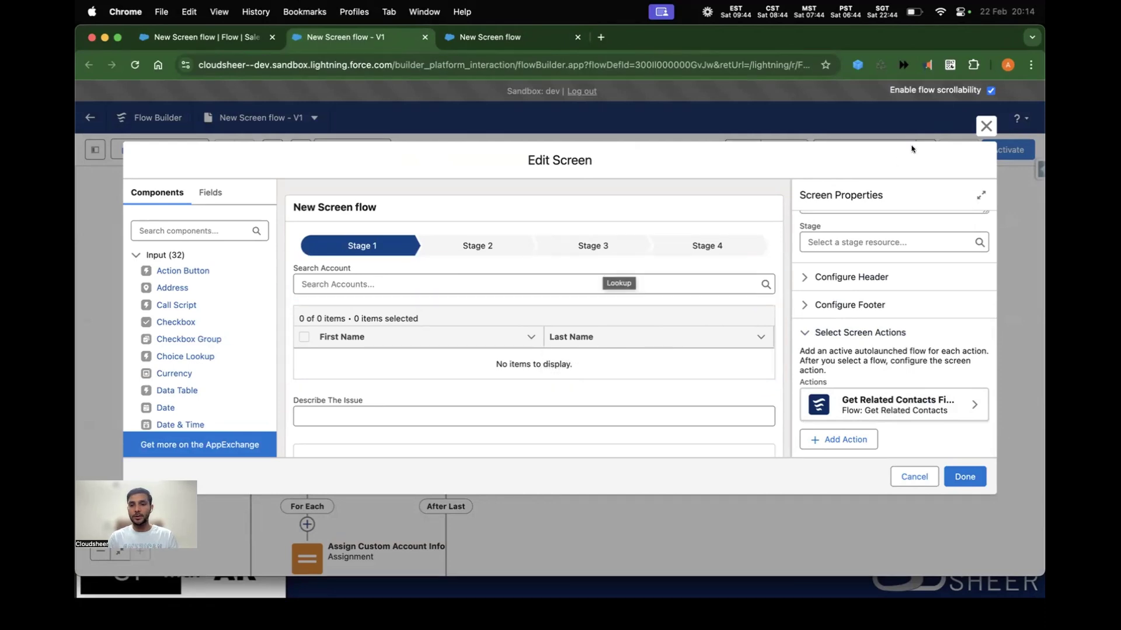
{"action": "left_click", "coordinate": [986, 126]}
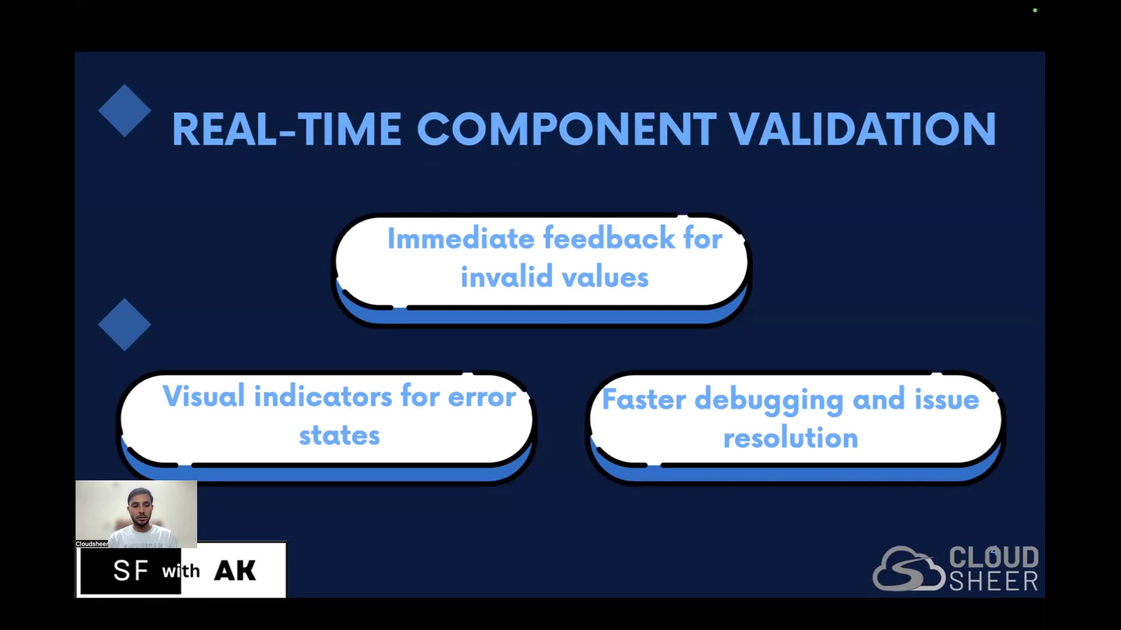
- Switch back to the flow in Chrome and start a new debug run with the default options
{"action": "key", "text": "super+Tab"}
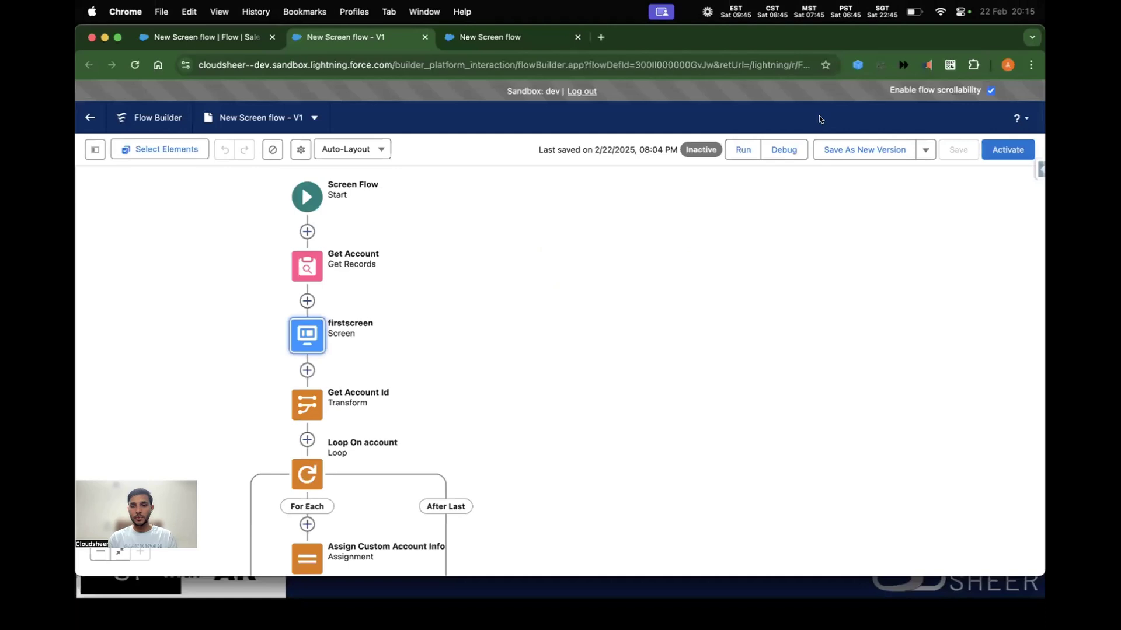
{"action": "left_click", "coordinate": [783, 147]}
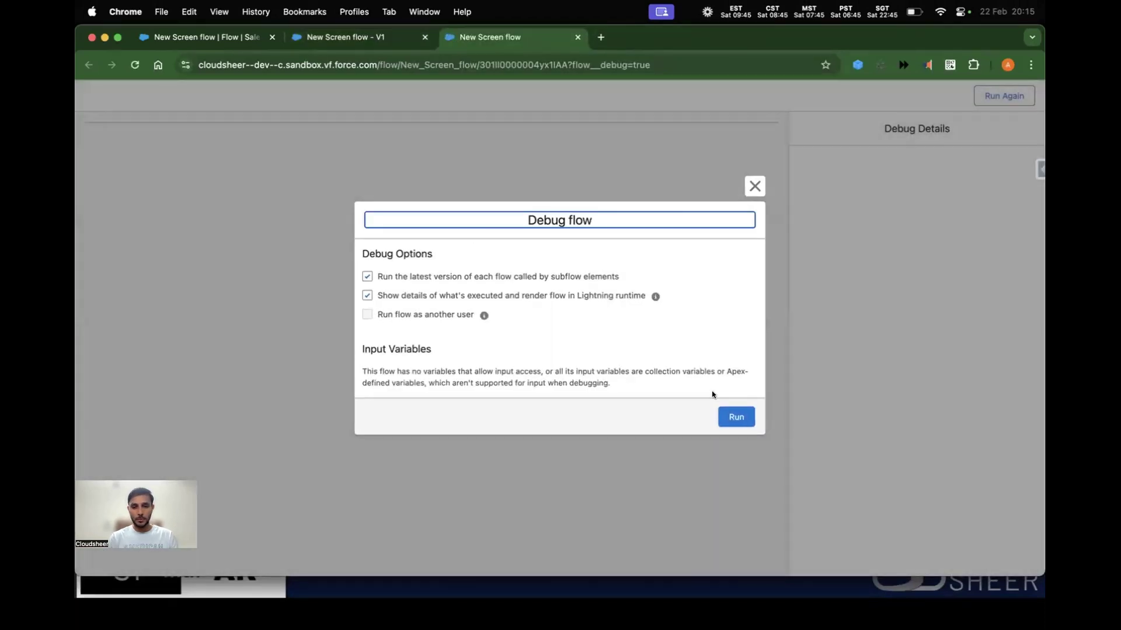
{"action": "left_click", "coordinate": [737, 413]}
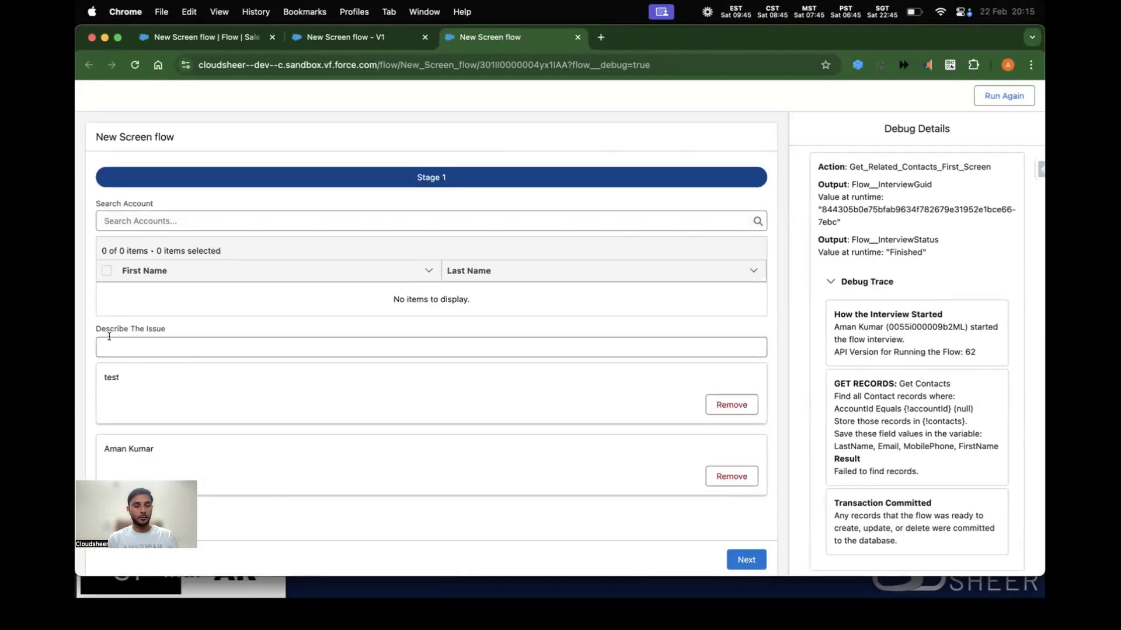
- Enter "test" as the Describe The Issue text and examine the field's validation feedback
{"action": "left_click_drag", "start_coordinate": [93, 330], "coordinate": [187, 329]}
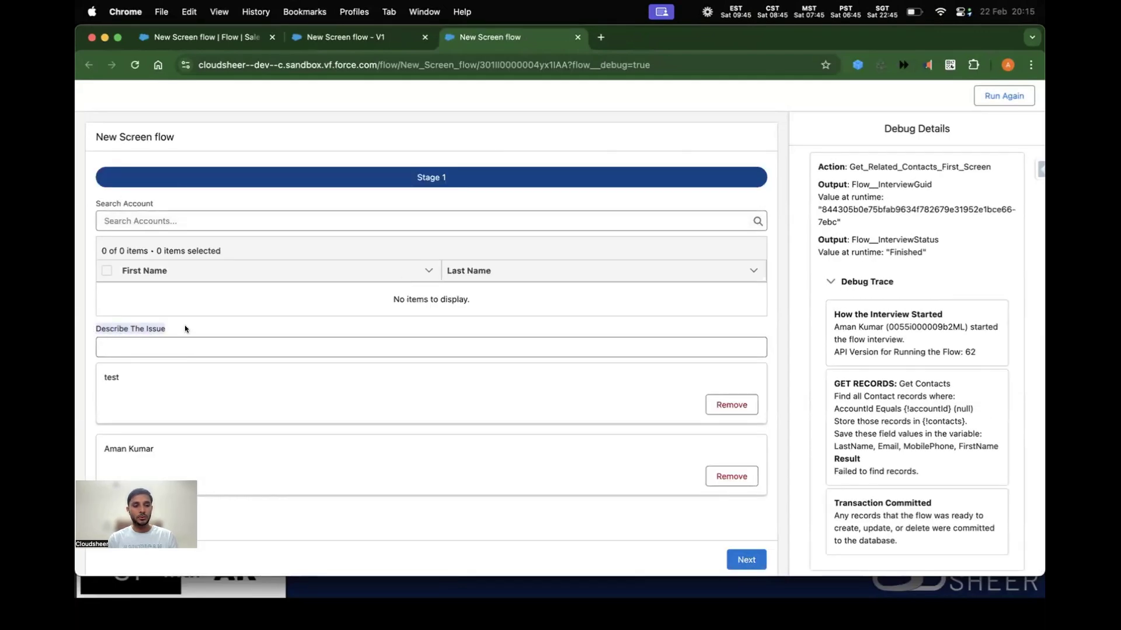
{"action": "left_click", "coordinate": [155, 343]}
{"action": "type", "text": "test"}
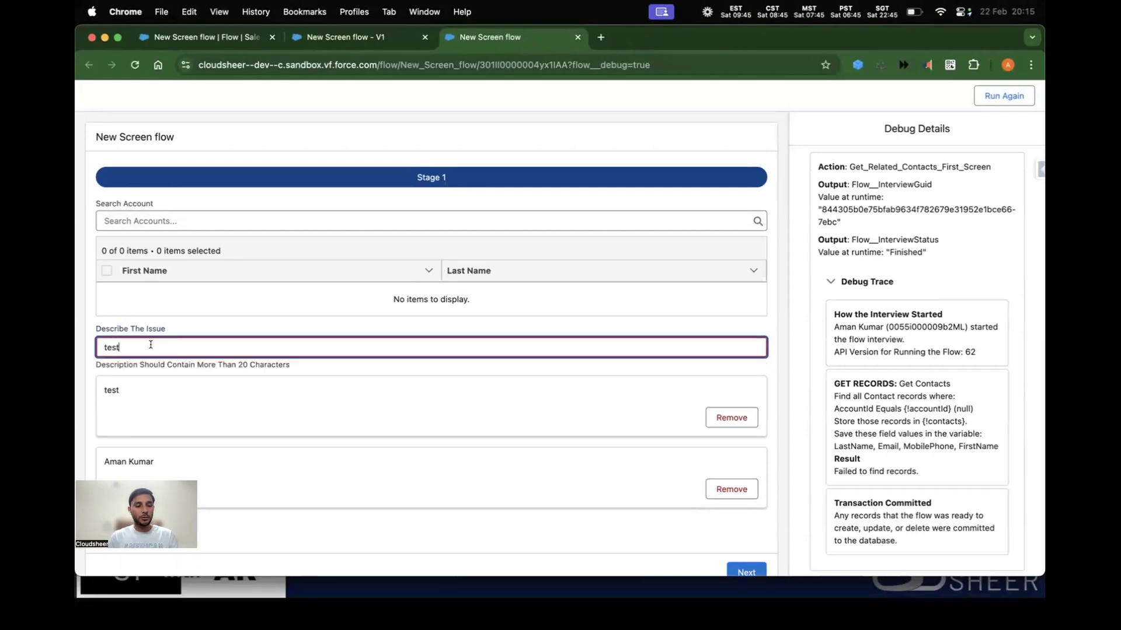
{"action": "left_click_drag", "start_coordinate": [94, 366], "coordinate": [179, 367]}
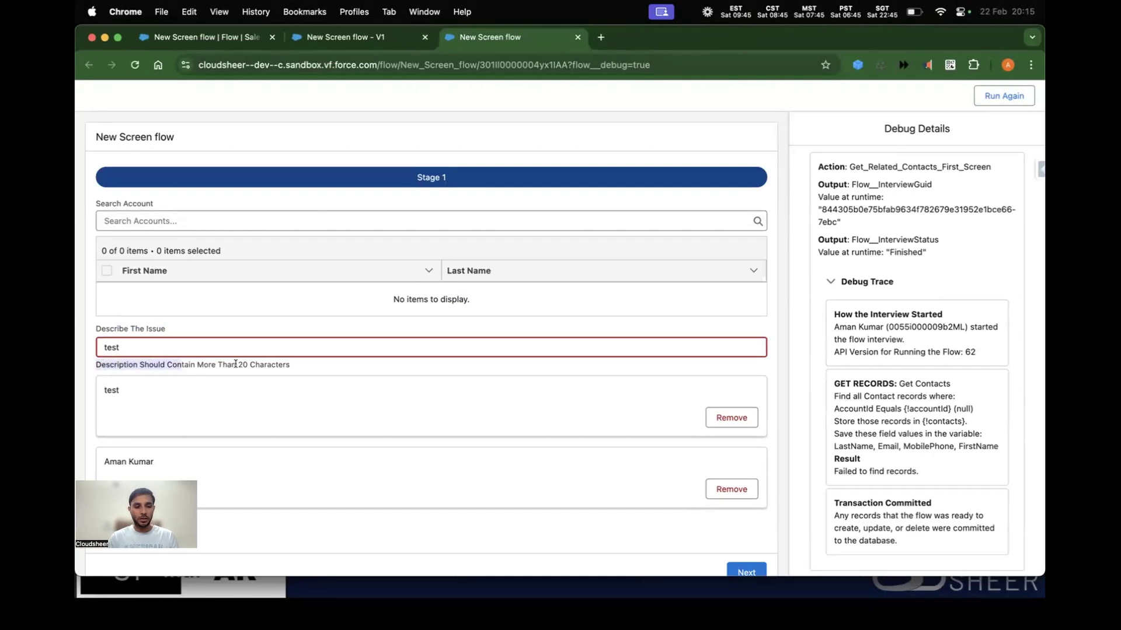
- Extend the Describe The Issue text to "test the validation c"
{"action": "left_click", "coordinate": [203, 339]}
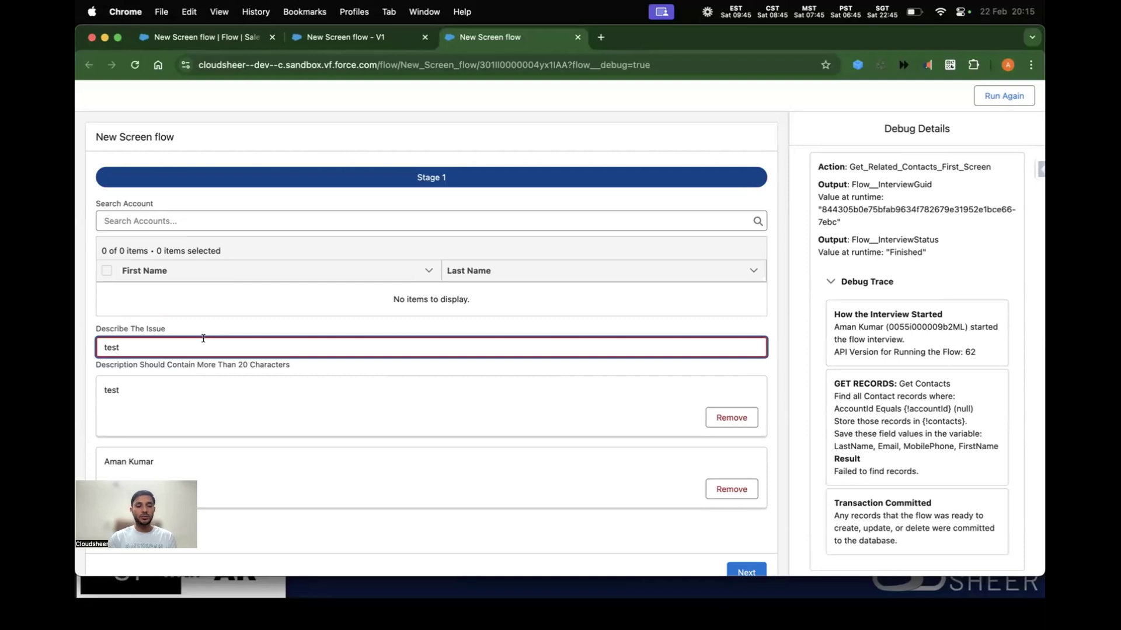
{"action": "type", "text": "the"}
{"action": "type", "text": "validat"}
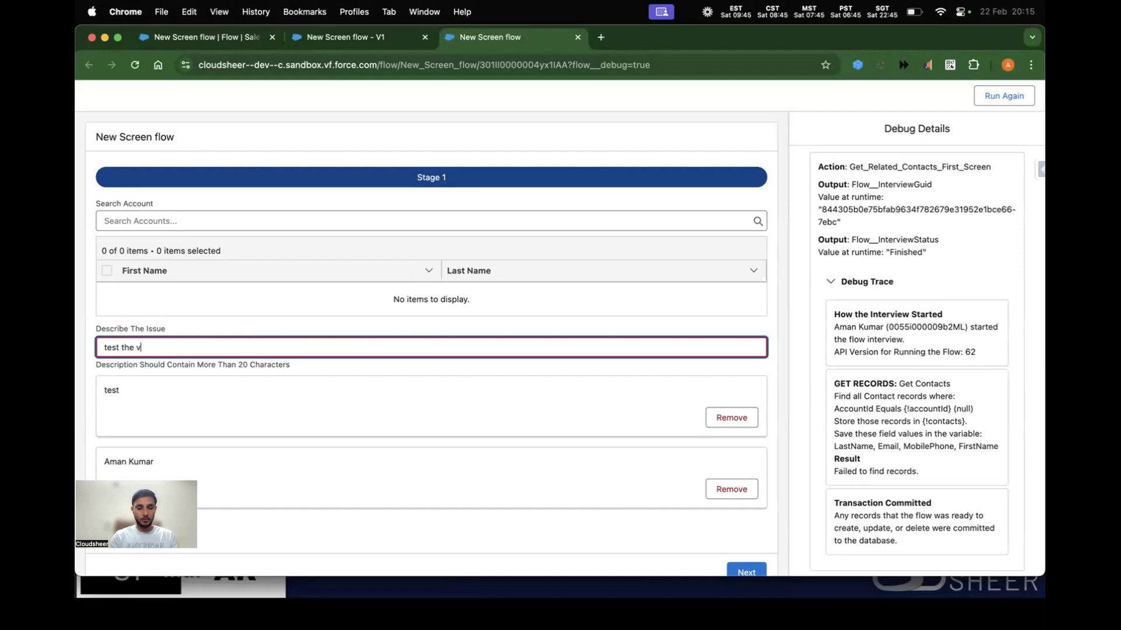
{"action": "type", "text": "ion c"}
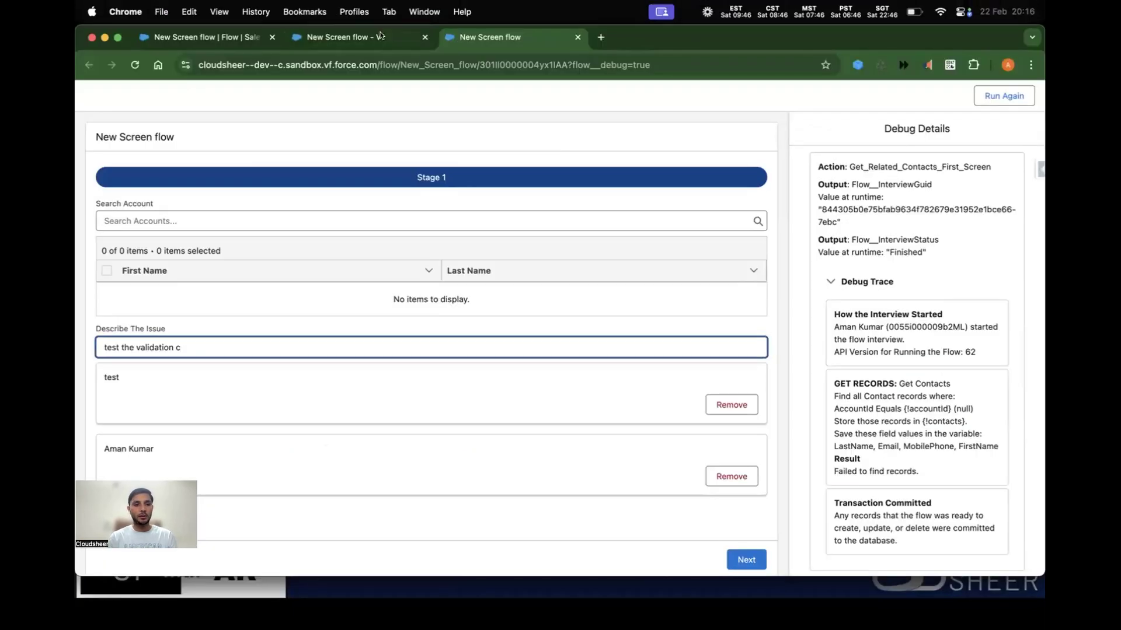
- Return to the flow canvas, add a Decision element directly after Start and label it "Decision 1"
{"action": "key", "text": "ctrl+shift+Tab"}
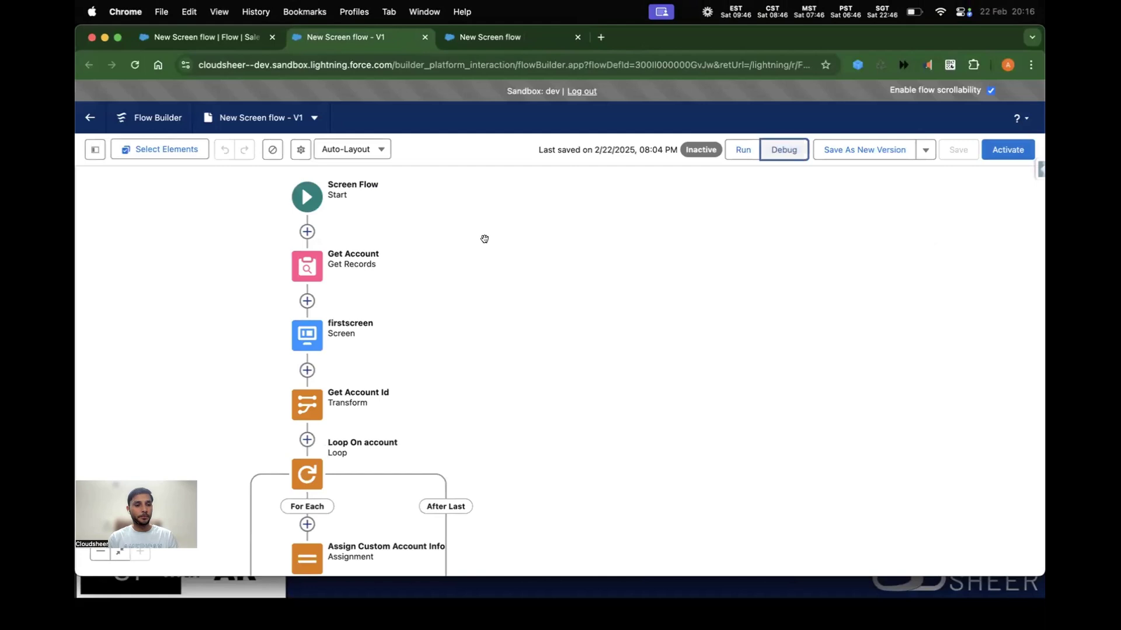
{"action": "left_click", "coordinate": [554, 231]}
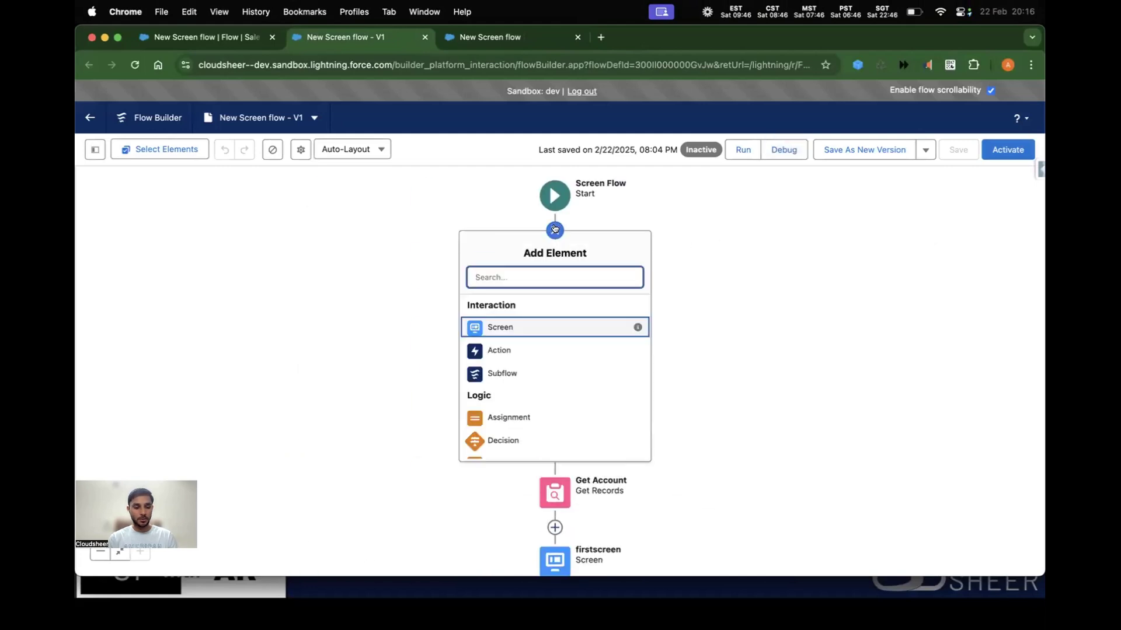
{"action": "type", "text": "dec"}
{"action": "left_click", "coordinate": [501, 305]}
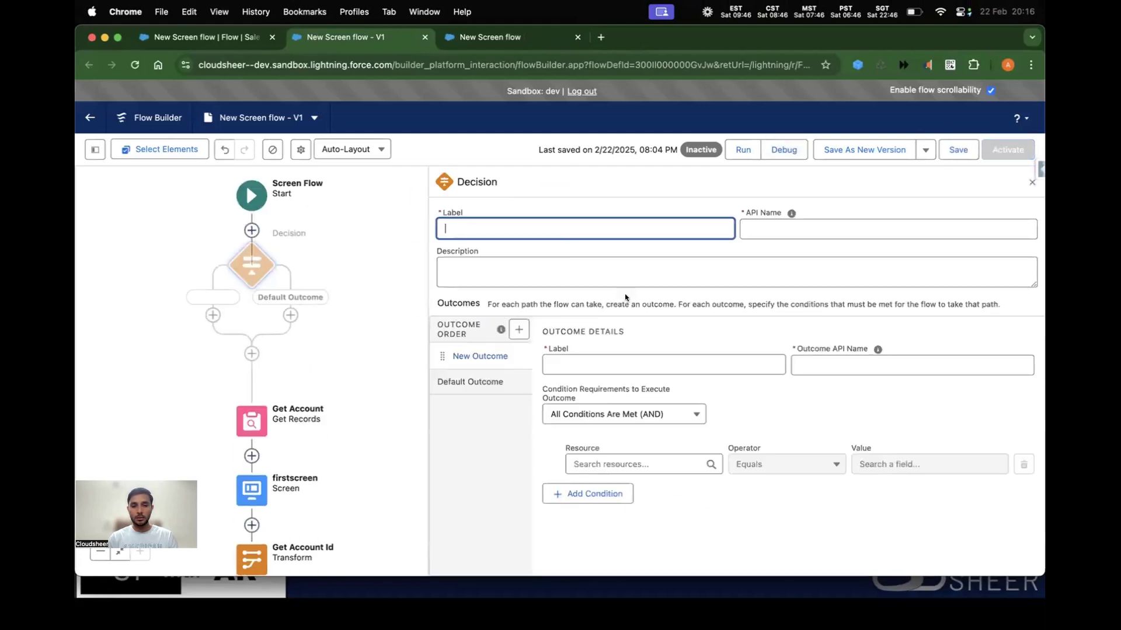
{"action": "type", "text": "Dec"}
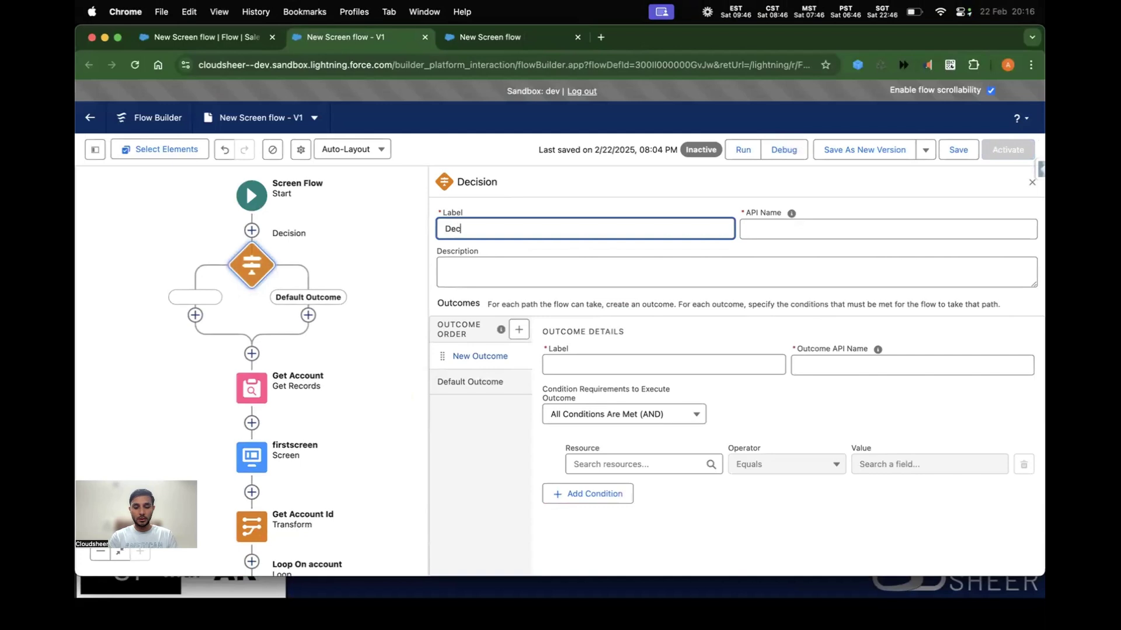
{"action": "type", "text": "ision d"}
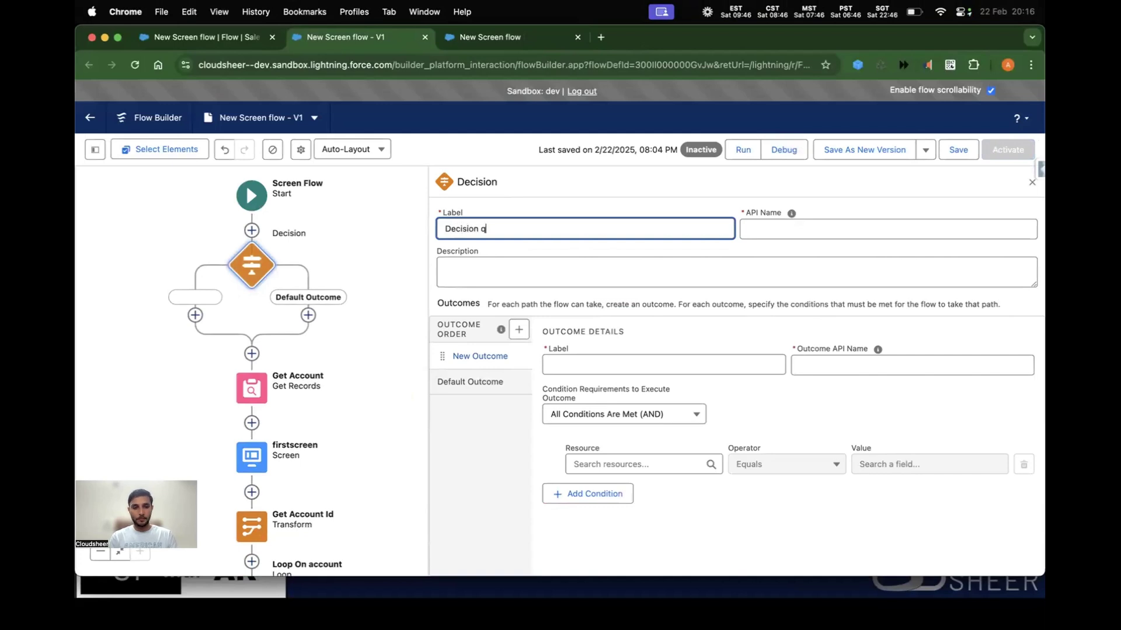
{"action": "key", "text": "BackSpace"}
{"action": "type", "text": "1"}
{"action": "key", "text": "Tab"}
- Label the decision's outcome "outcome 1" and set its condition requirements to Custom Condition Logic Is Met
{"action": "left_click", "coordinate": [590, 364]}
{"action": "type", "text": "outcome "}
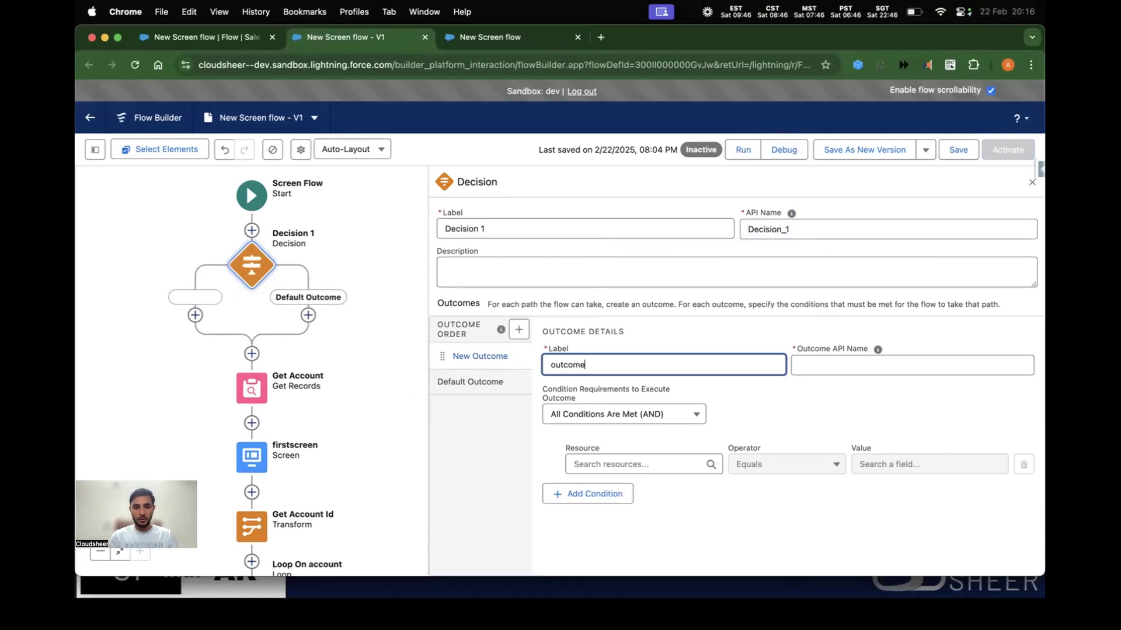
{"action": "type", "text": "1"}
{"action": "key", "text": "Tab"}
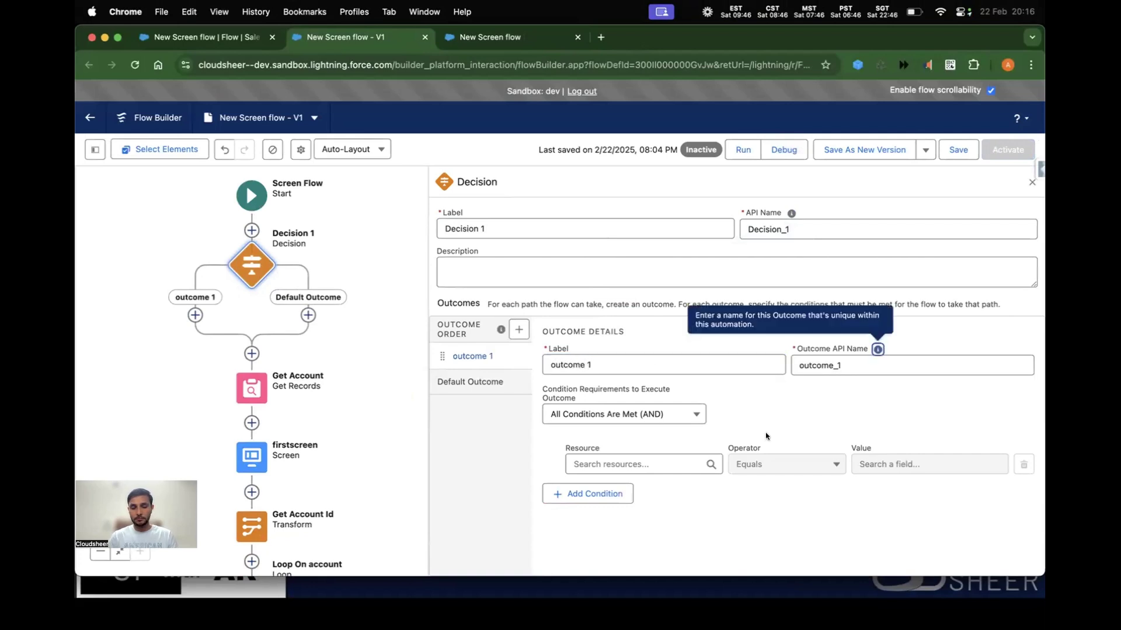
{"action": "left_click", "coordinate": [650, 462]}
{"action": "left_click", "coordinate": [666, 414]}
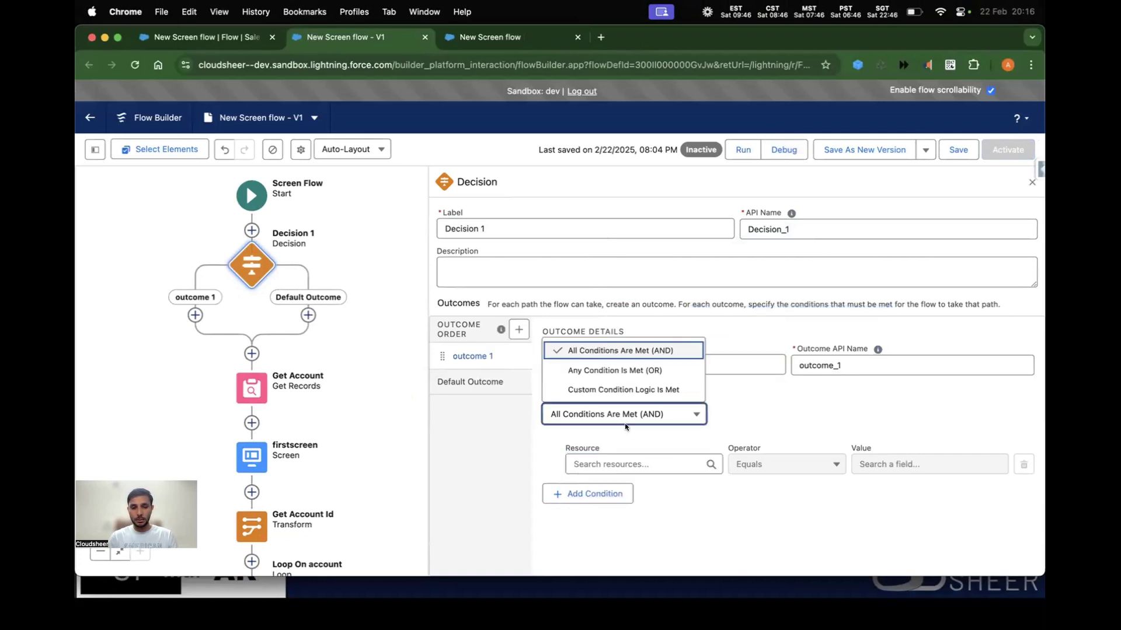
{"action": "left_click", "coordinate": [636, 389]}
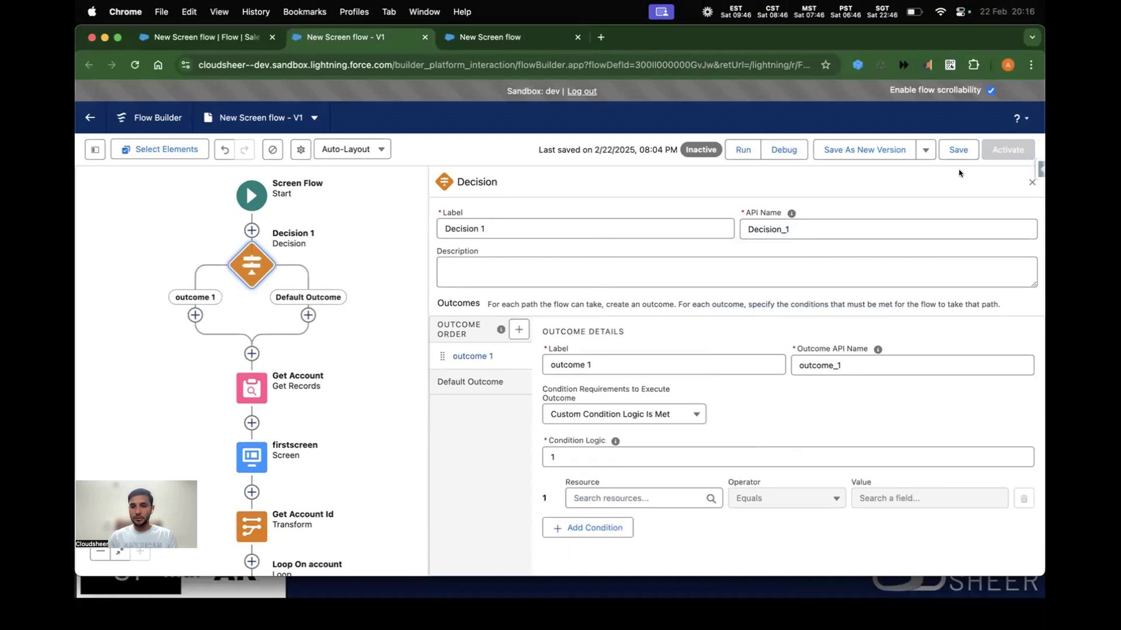
- Save the flow with the outcome's condition left empty, examine the Decision 1 error details and close the element's editor
{"action": "left_click", "coordinate": [956, 150]}
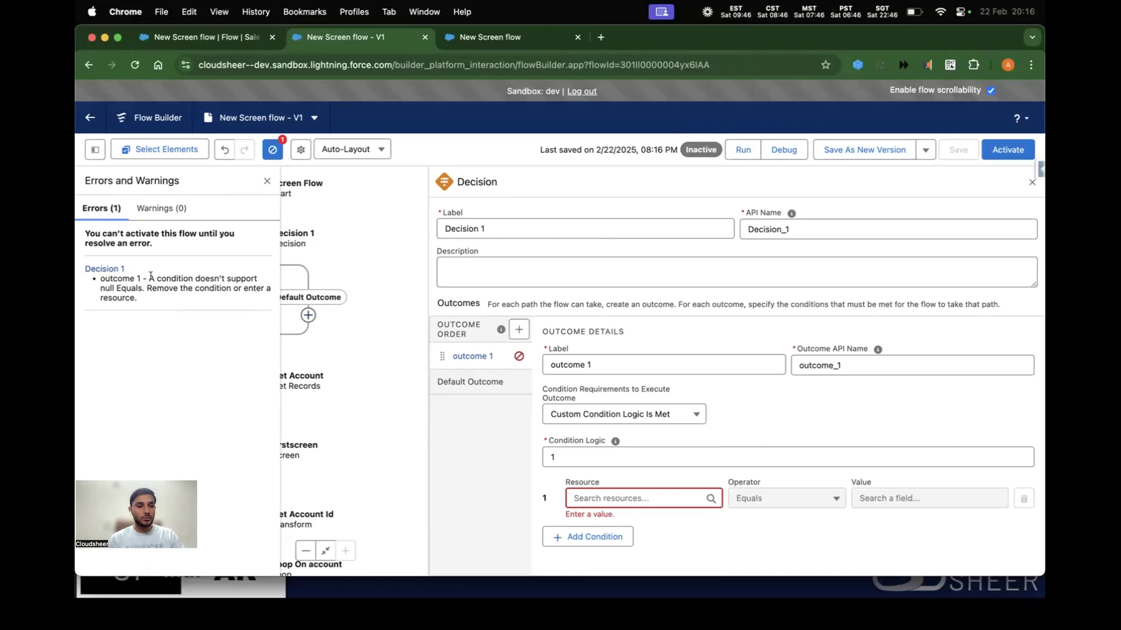
{"action": "left_click_drag", "start_coordinate": [153, 276], "coordinate": [214, 297]}
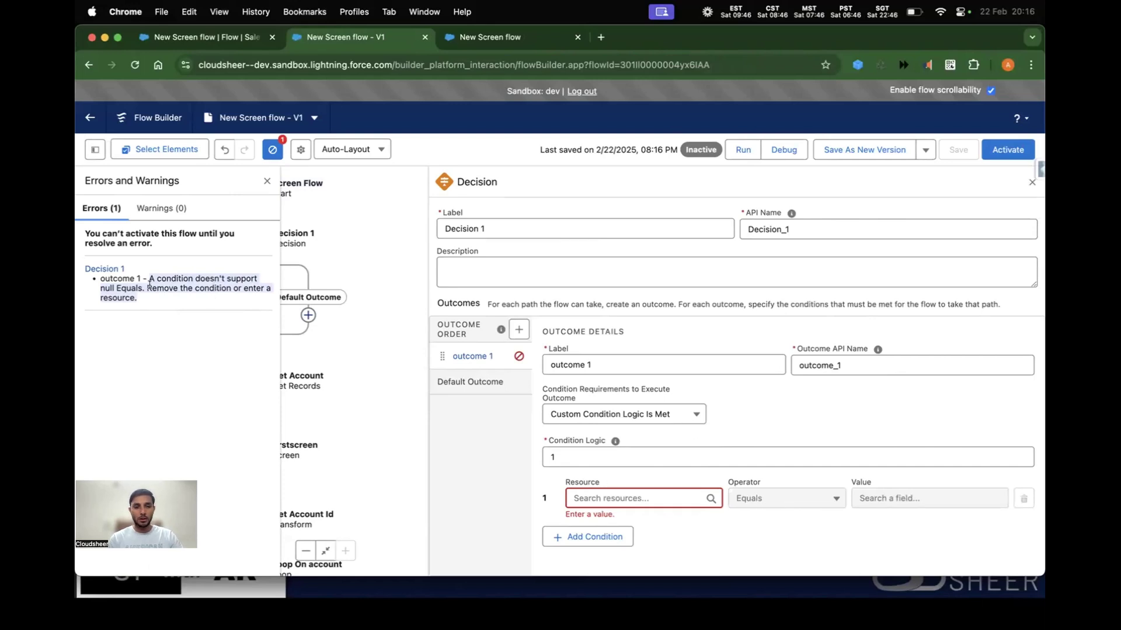
{"action": "left_click", "coordinate": [1030, 183]}
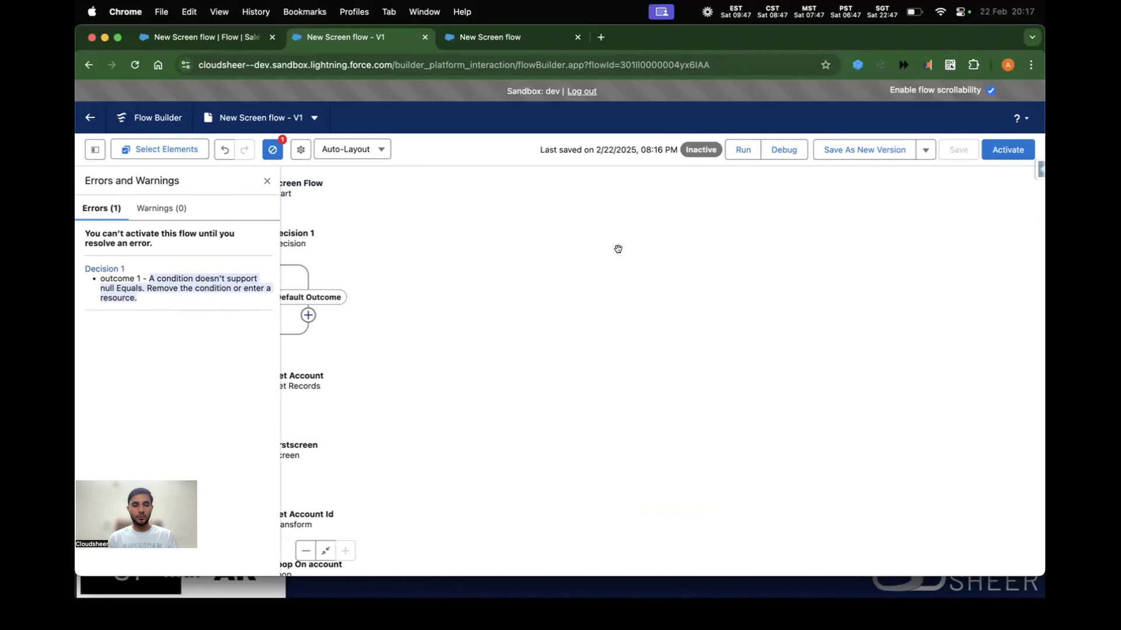
- Undo and redo the addition of the Decision 1 element, undo it once more and save the flow
{"action": "key", "text": "super+Tab"}
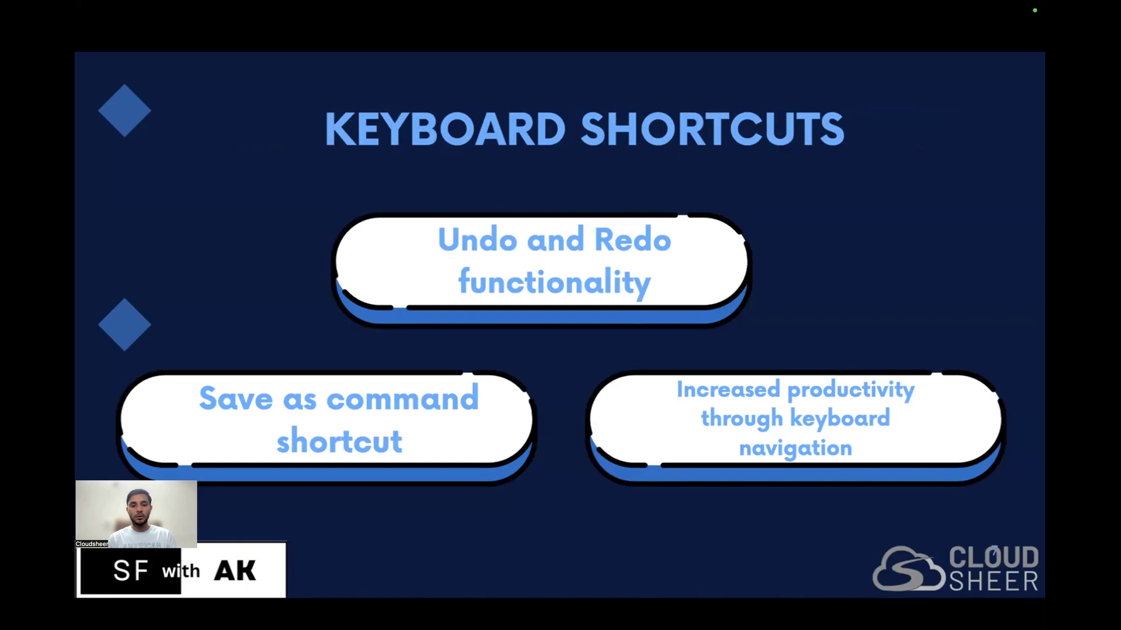
{"action": "key", "text": "super+Tab"}
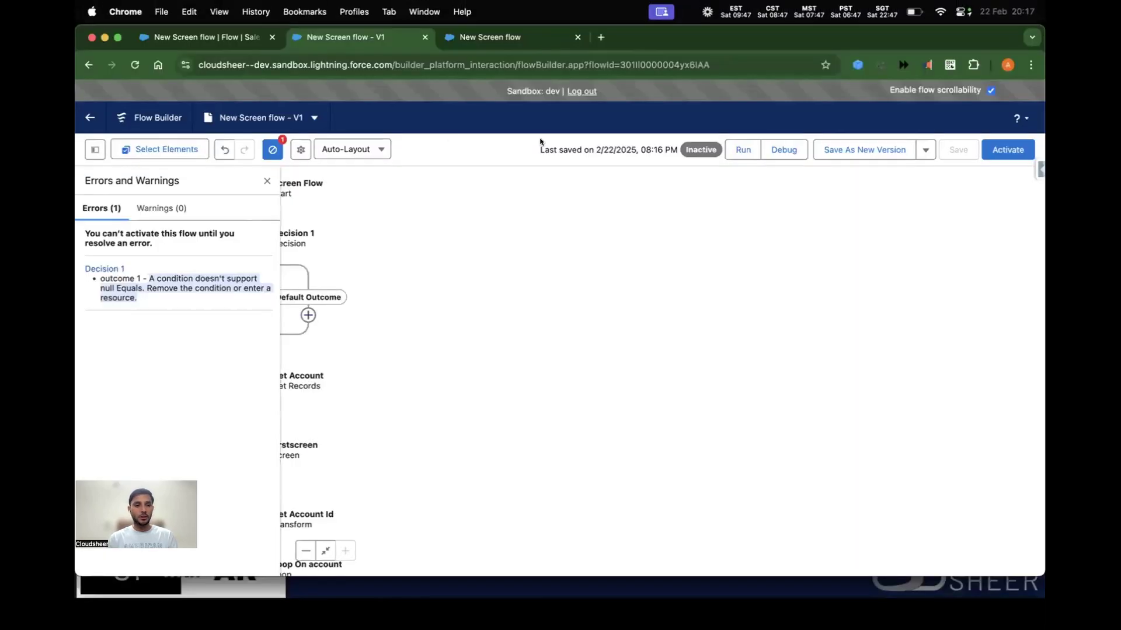
{"action": "left_click_drag", "start_coordinate": [405, 228], "coordinate": [627, 229]}
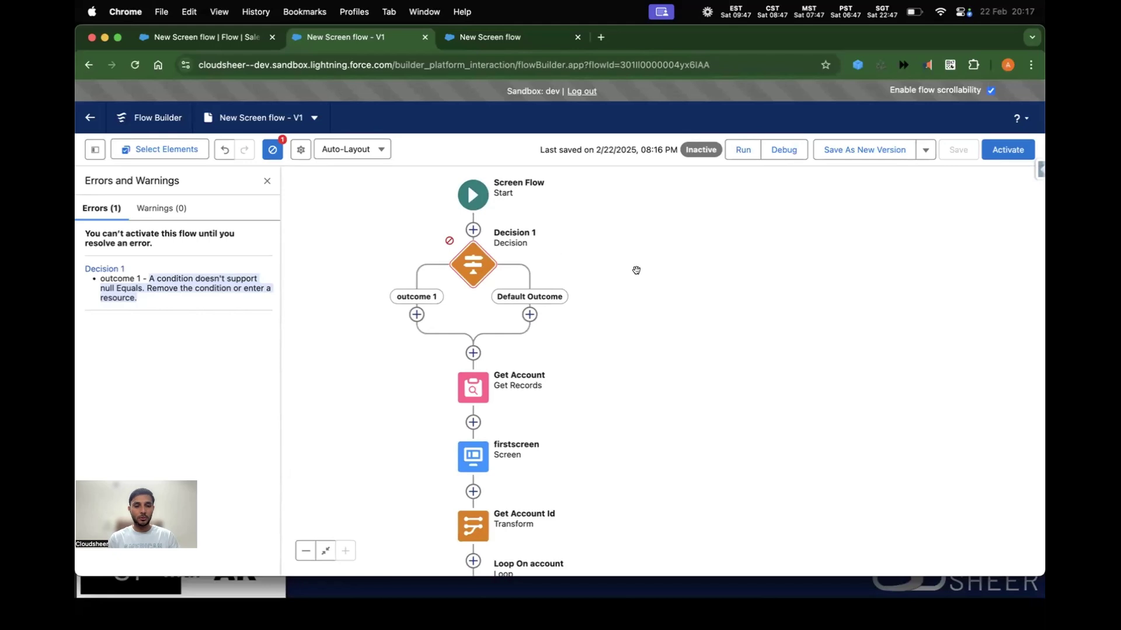
{"action": "key", "text": "super+z"}
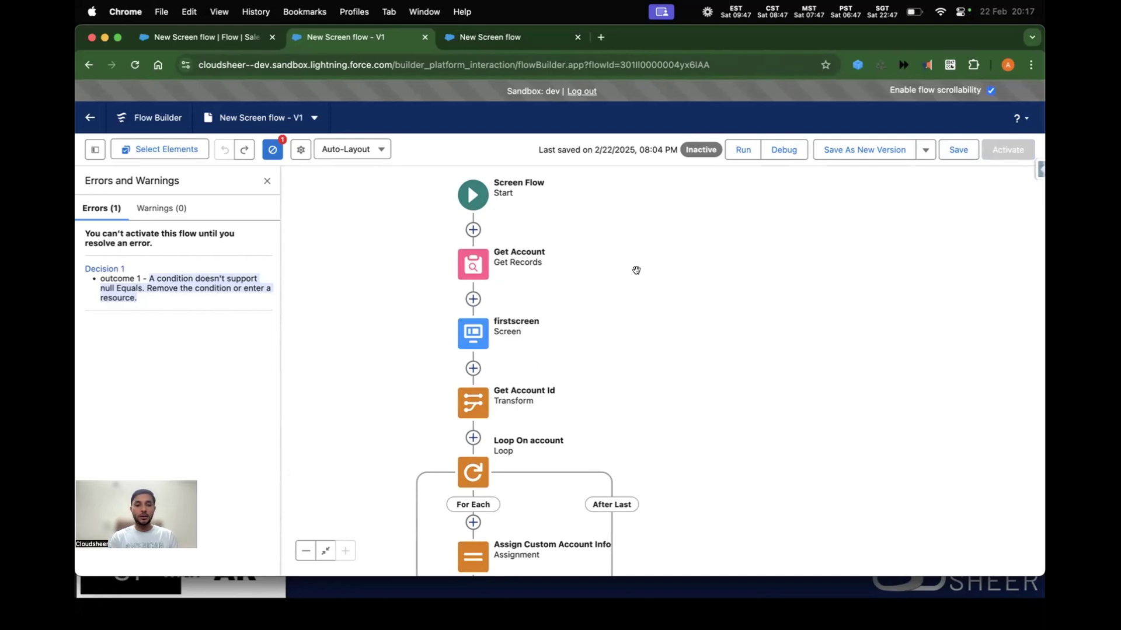
{"action": "key", "text": "super+shift+z"}
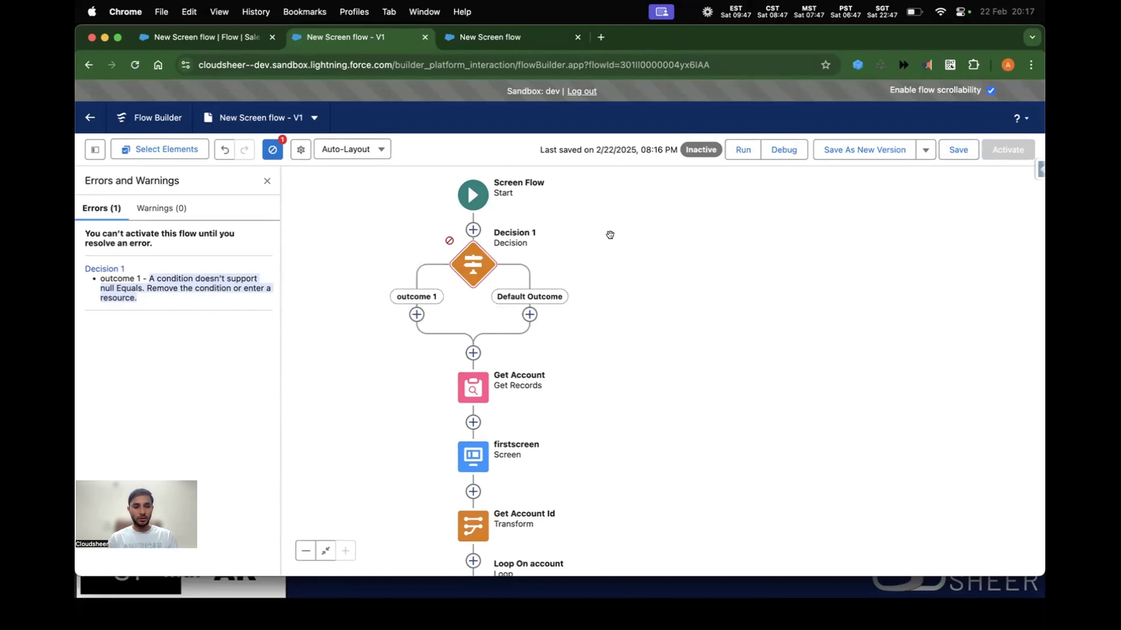
{"action": "key", "text": "super+z"}
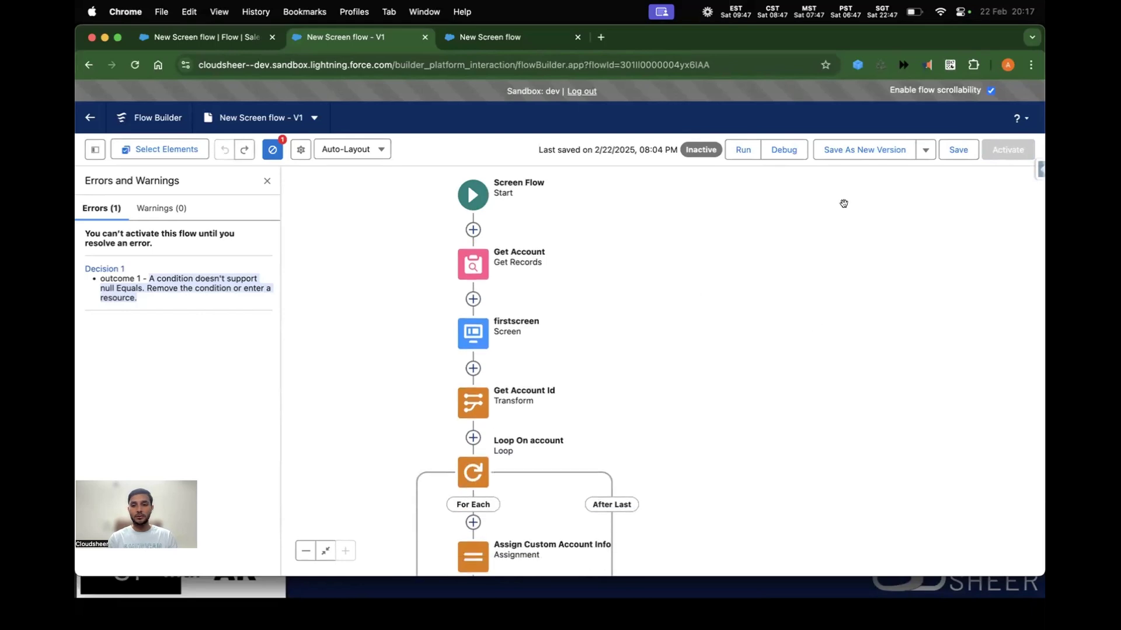
{"action": "left_click", "coordinate": [958, 151]}
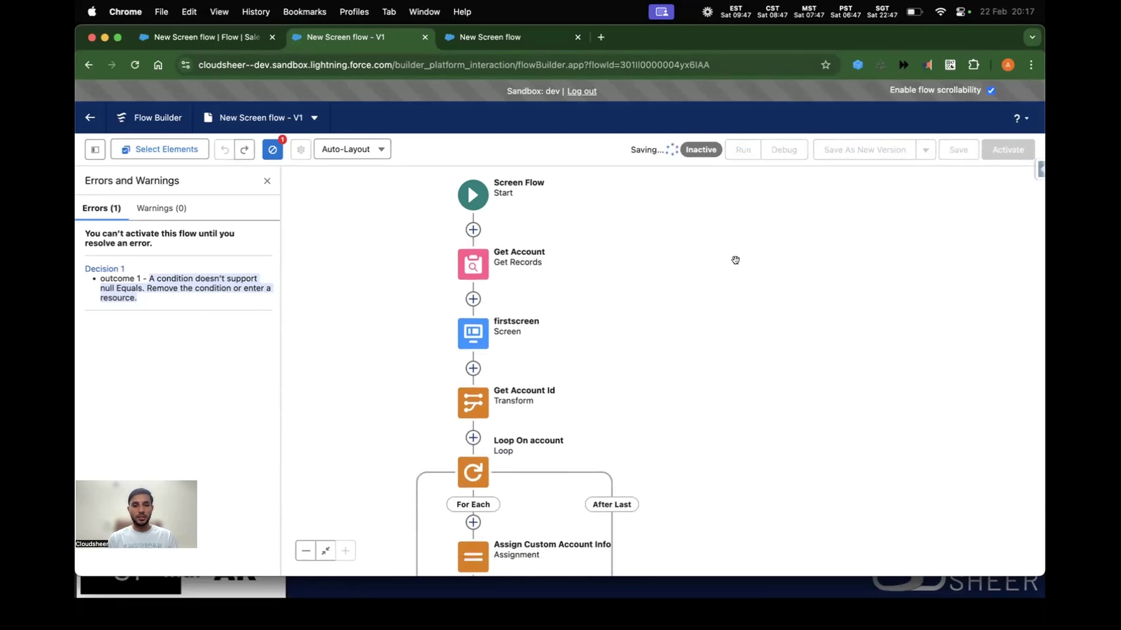
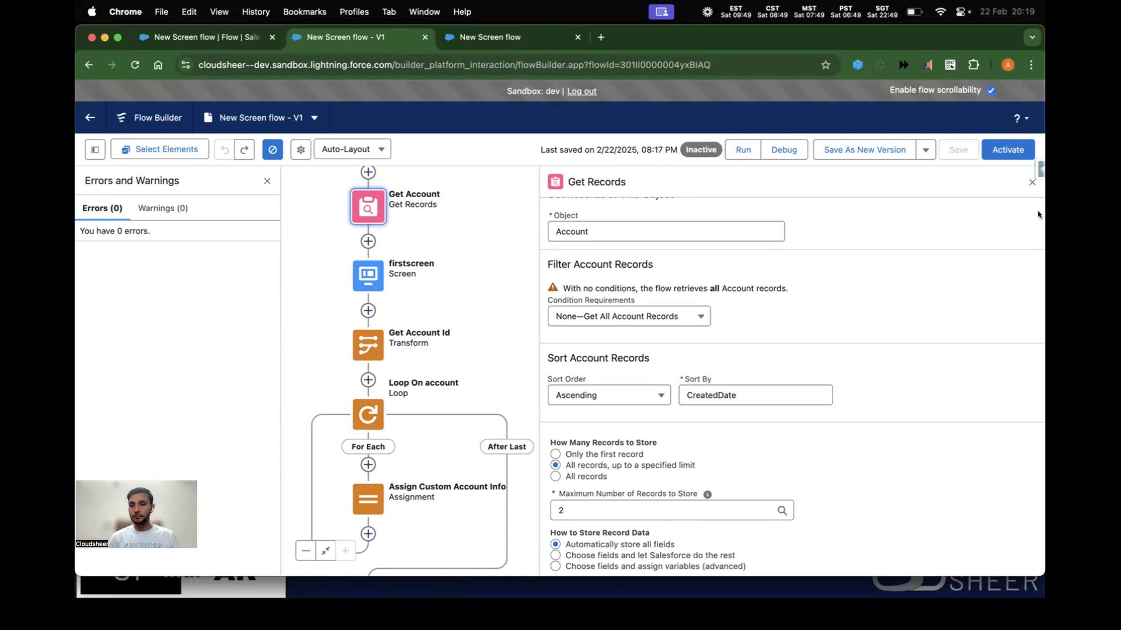
- Close the Get Account element and review the variable values set in the Assign Custom Account Info assignment, leaving it unedited
{"action": "left_click", "coordinate": [1029, 183]}
{"action": "left_click_drag", "start_coordinate": [667, 415], "coordinate": [764, 331]}
{"action": "scroll", "coordinate": [474, 219], "scroll_direction": "up", "scroll_amount": 1}
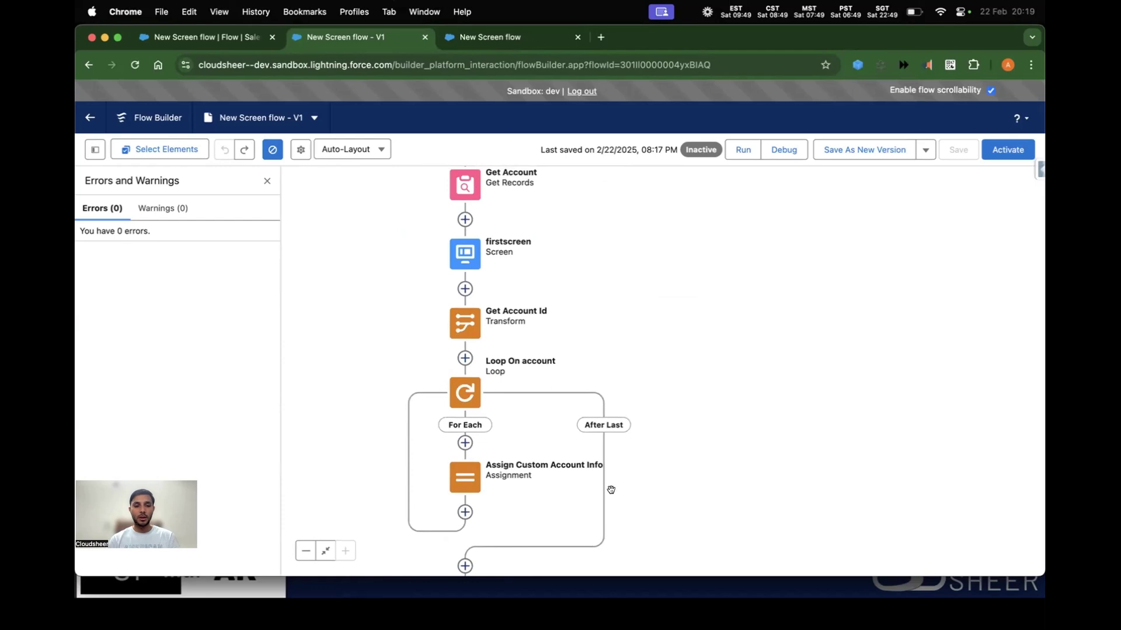
{"action": "left_click_drag", "start_coordinate": [647, 384], "coordinate": [651, 277]}
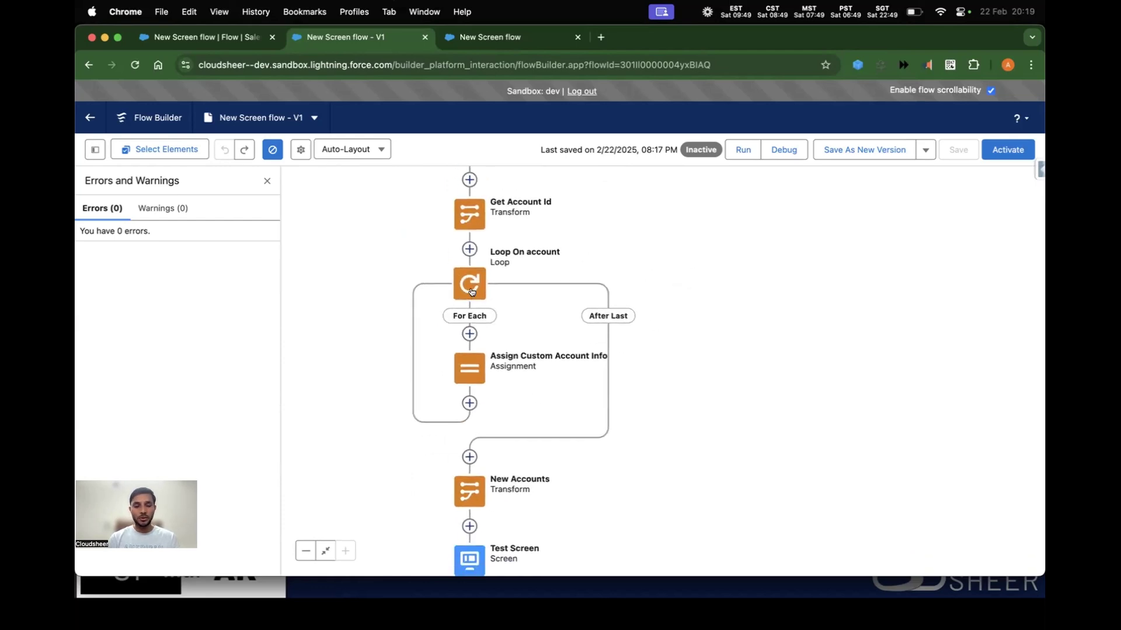
{"action": "left_click", "coordinate": [469, 367]}
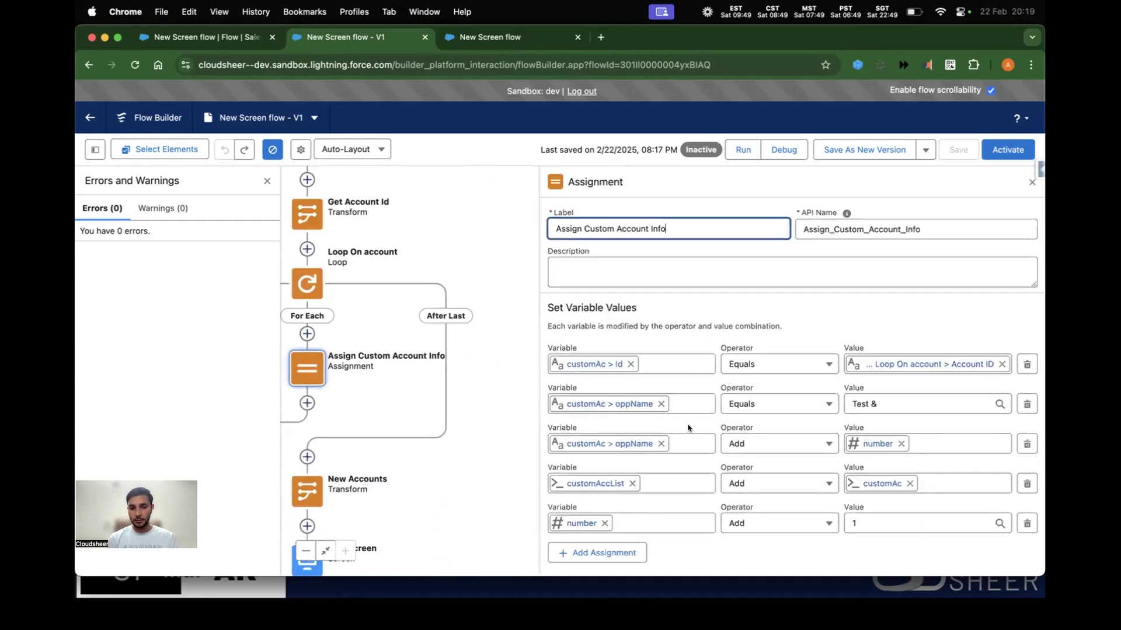
{"action": "left_click", "coordinate": [1031, 182]}
- Open the New Accounts transform and examine its Get Account and customAccList source collections mapped to the Account target
{"action": "left_click_drag", "start_coordinate": [576, 228], "coordinate": [659, 316]}
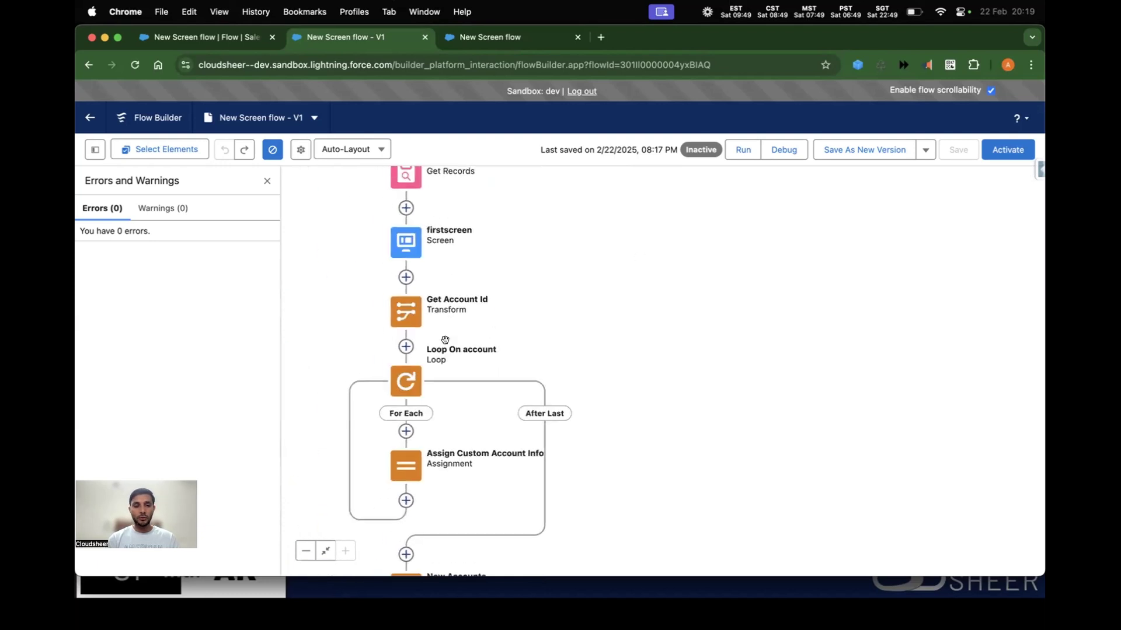
{"action": "right_click", "coordinate": [703, 440]}
{"action": "left_click", "coordinate": [607, 463]}
{"action": "left_click_drag", "start_coordinate": [607, 463], "coordinate": [677, 258]}
{"action": "left_click", "coordinate": [472, 373]}
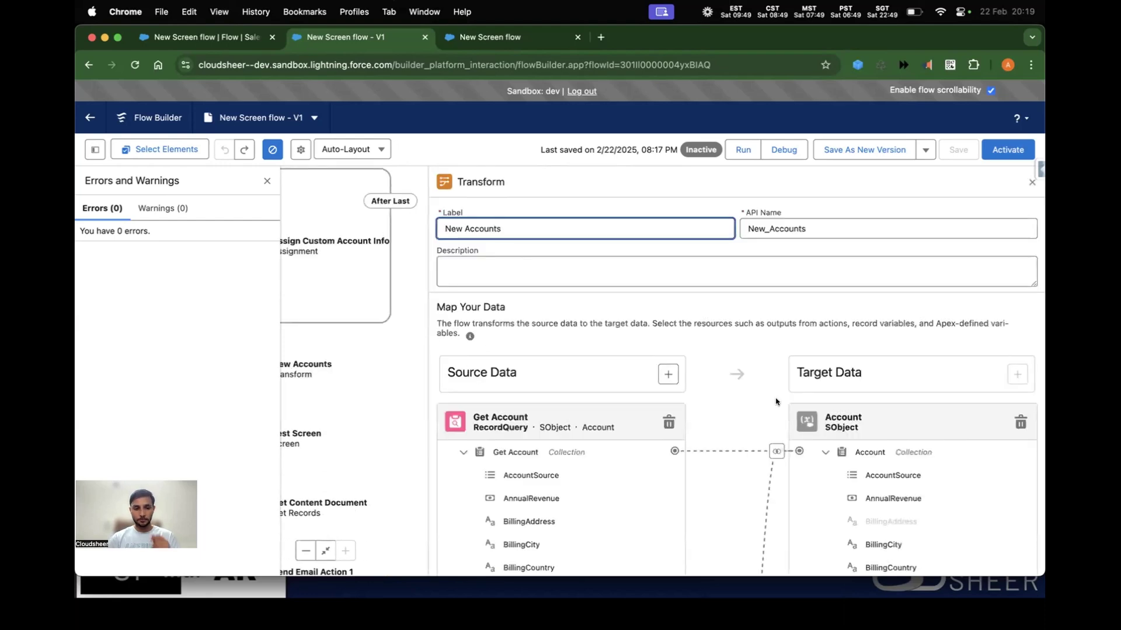
{"action": "scroll", "coordinate": [656, 378], "scroll_direction": "down", "scroll_amount": 5}
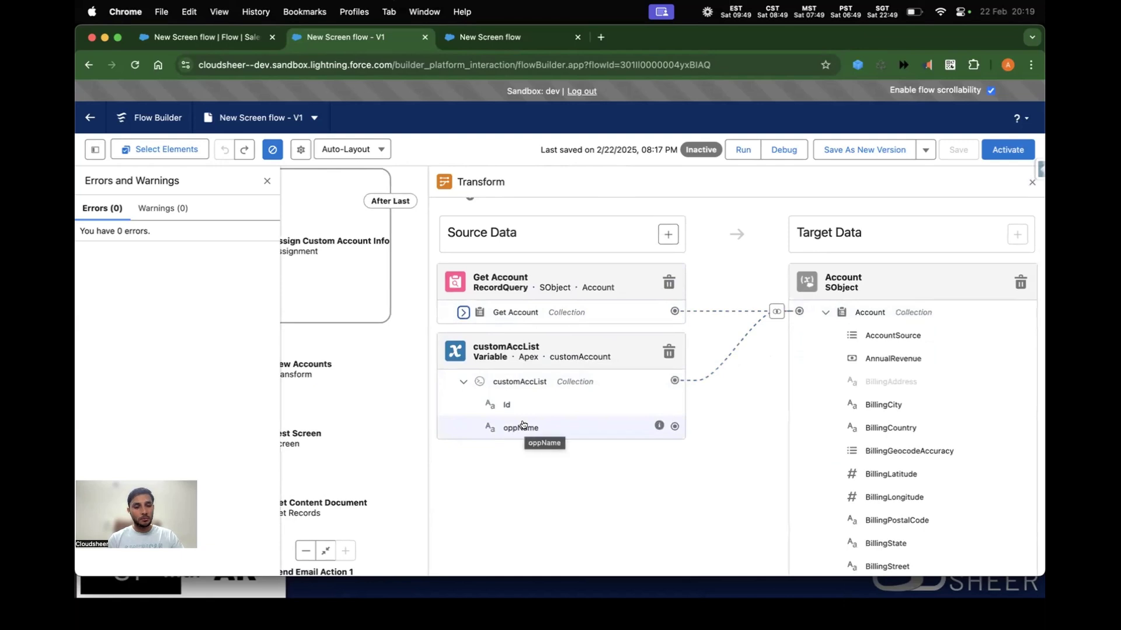
{"action": "left_click", "coordinate": [459, 312]}
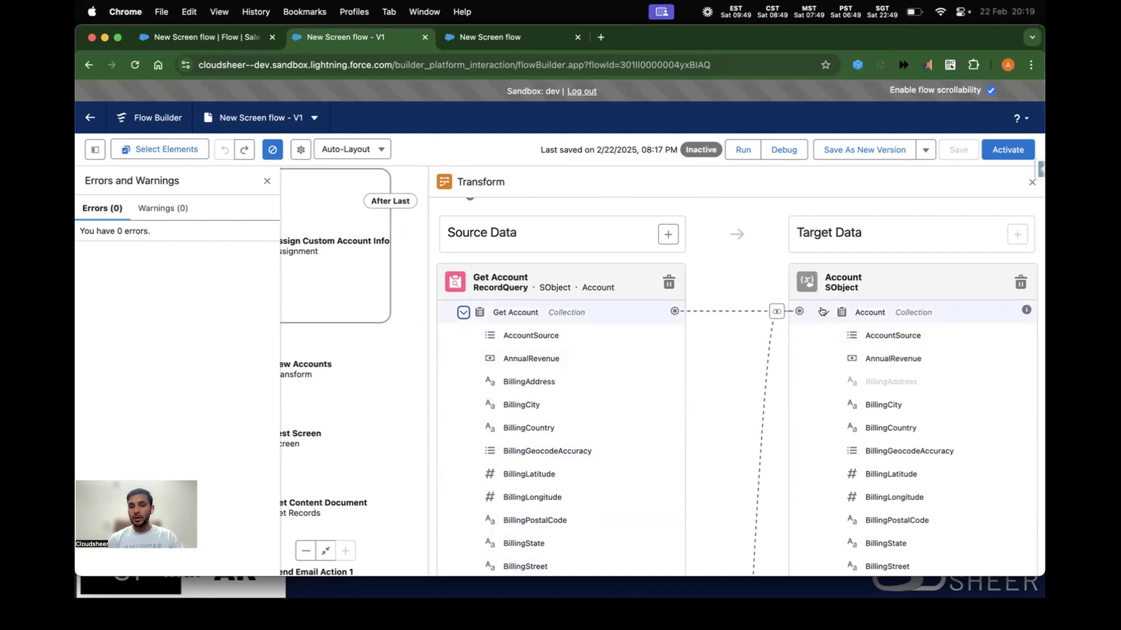
- Open the join between Get Account and customAccList and review its join type and Id join keys
{"action": "left_click", "coordinate": [774, 311]}
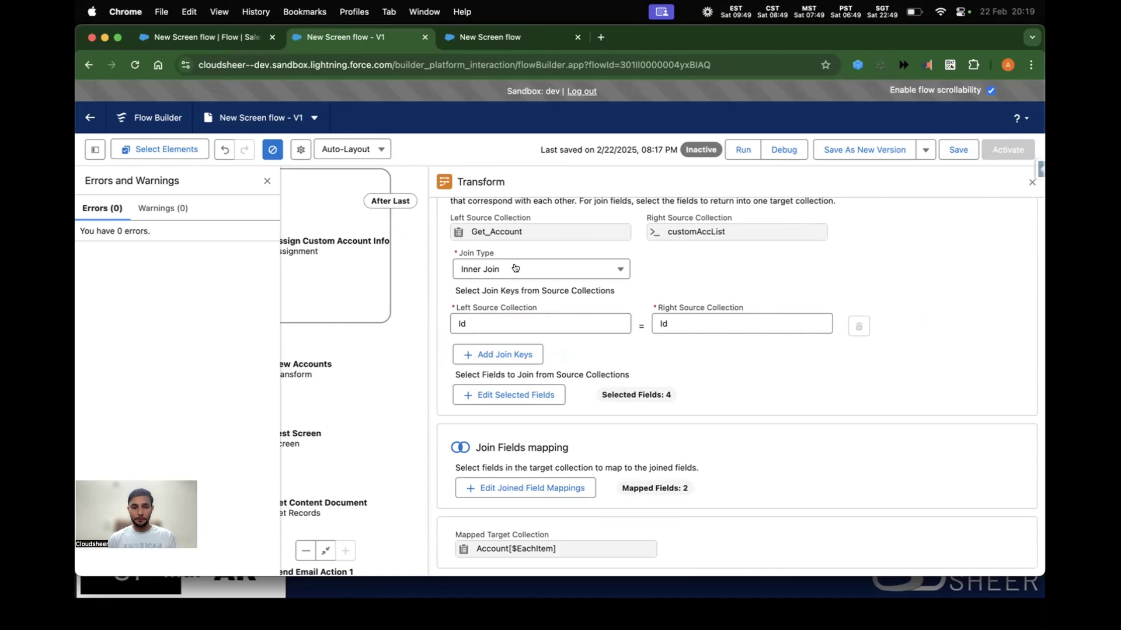
{"action": "left_click", "coordinate": [545, 320]}
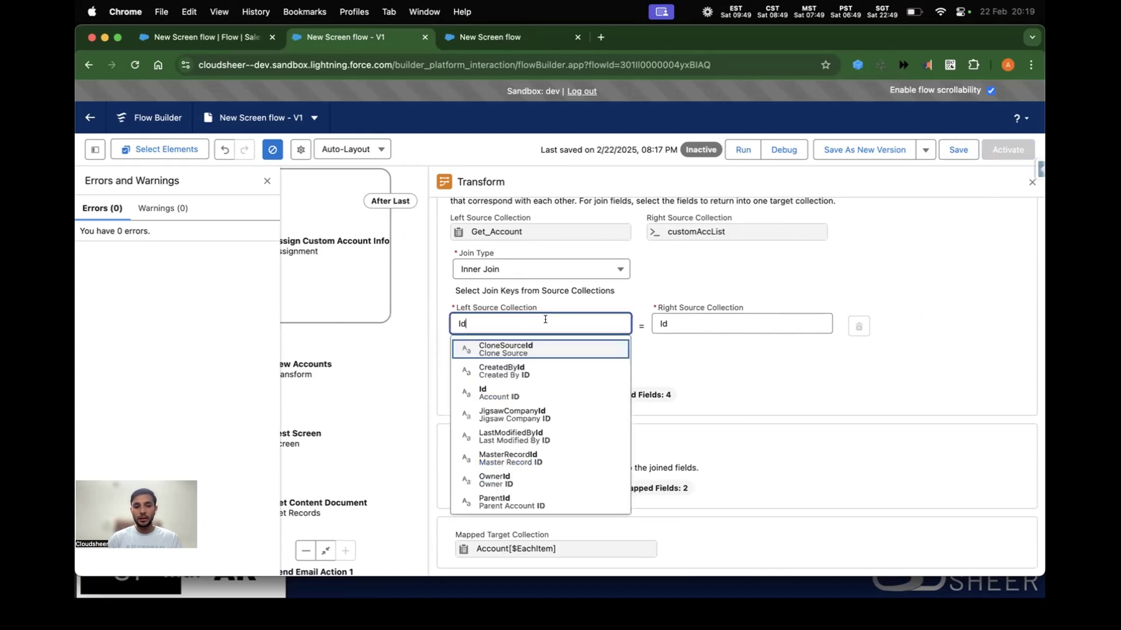
{"action": "left_click", "coordinate": [664, 339]}
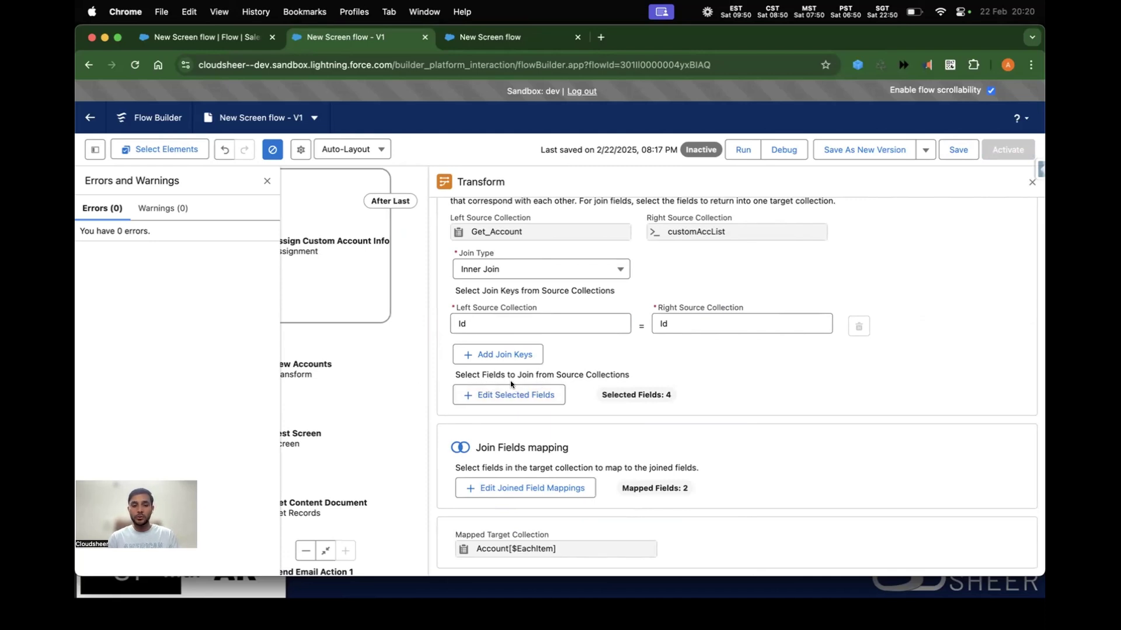
- Review the join's selected source fields, try selecting all Get_Account fields and cancel the selection
{"action": "left_click", "coordinate": [502, 394]}
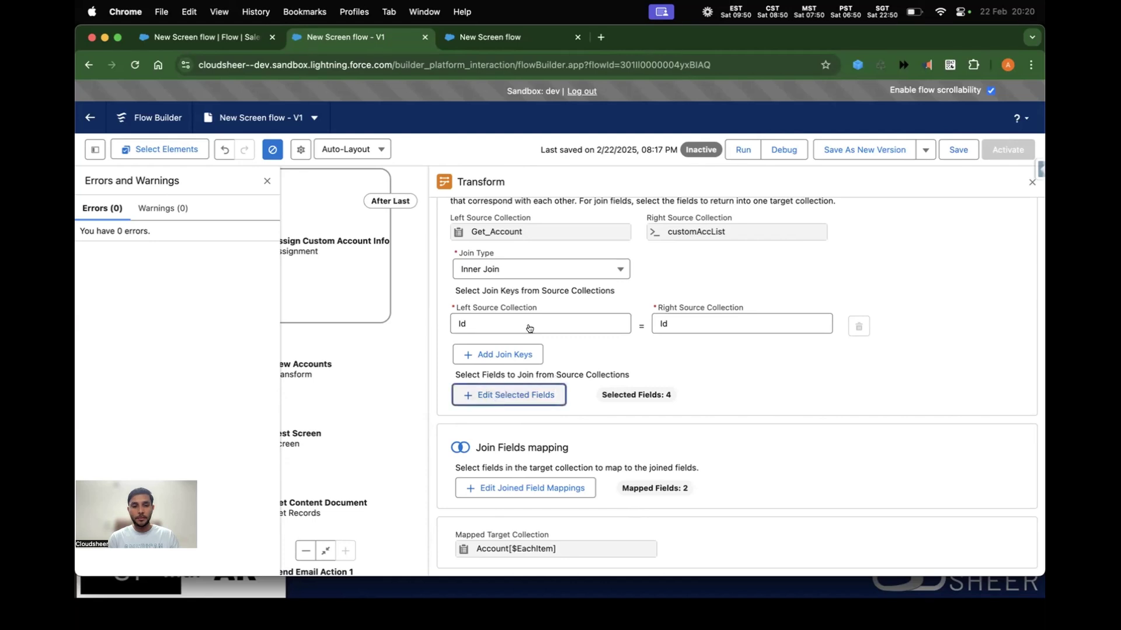
{"action": "scroll", "coordinate": [382, 317], "scroll_direction": "down", "scroll_amount": 15}
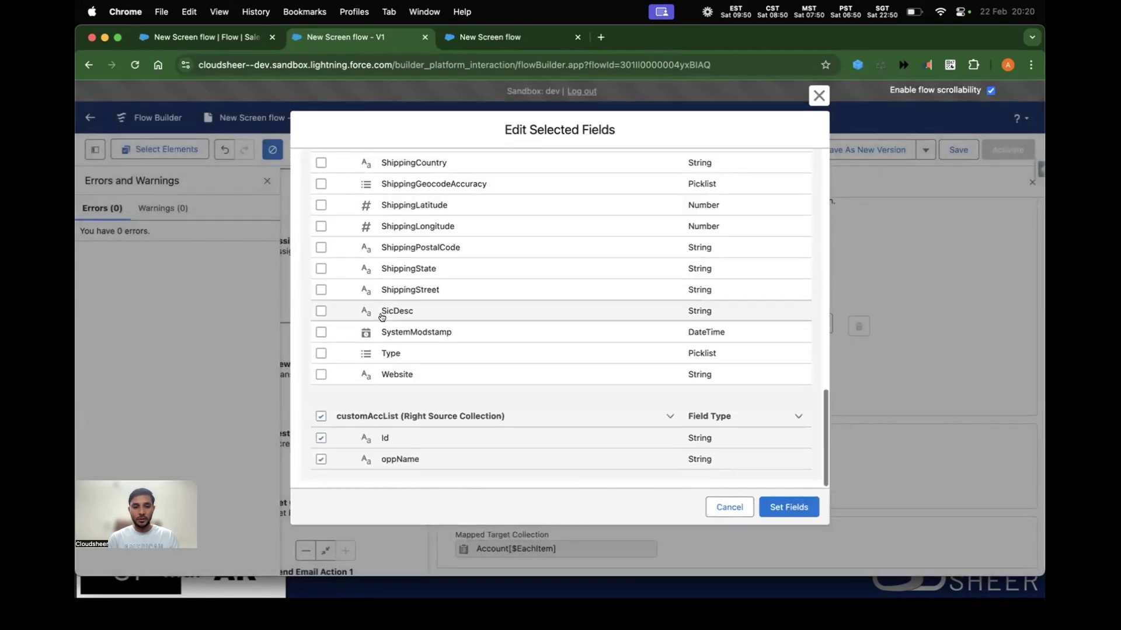
{"action": "scroll", "coordinate": [321, 245], "scroll_direction": "up", "scroll_amount": 15}
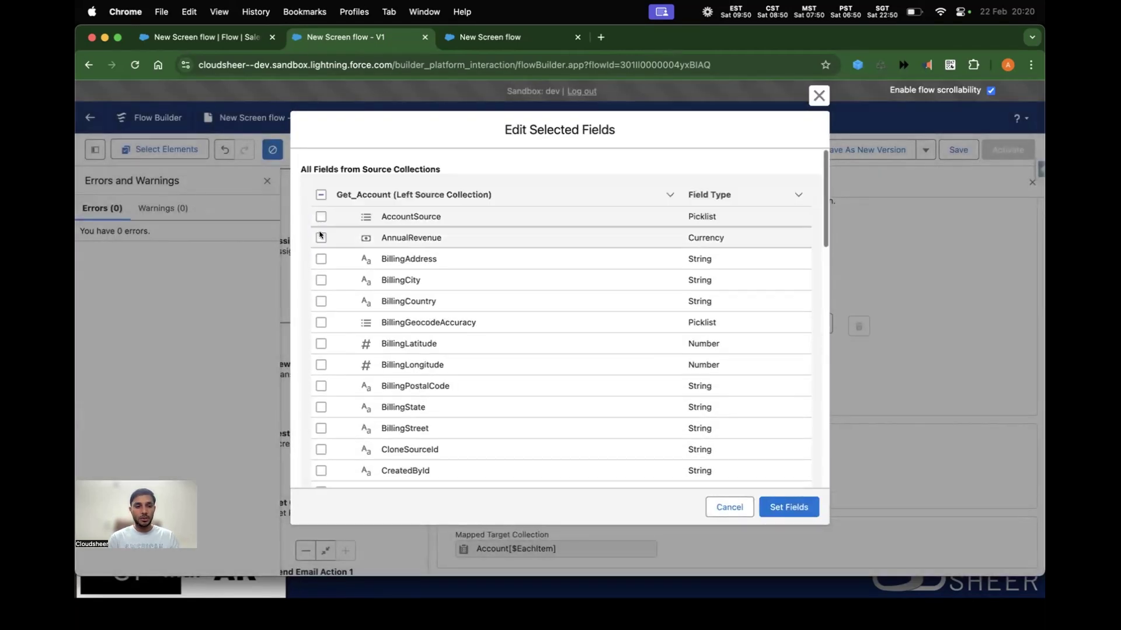
{"action": "left_click", "coordinate": [317, 194]}
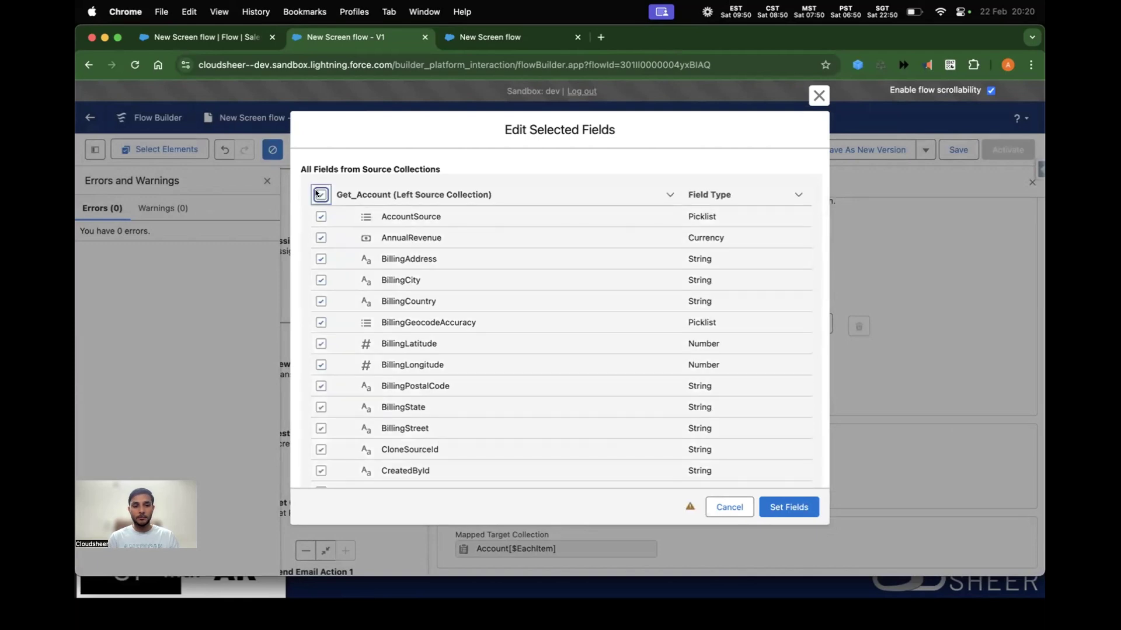
{"action": "left_click", "coordinate": [729, 507]}
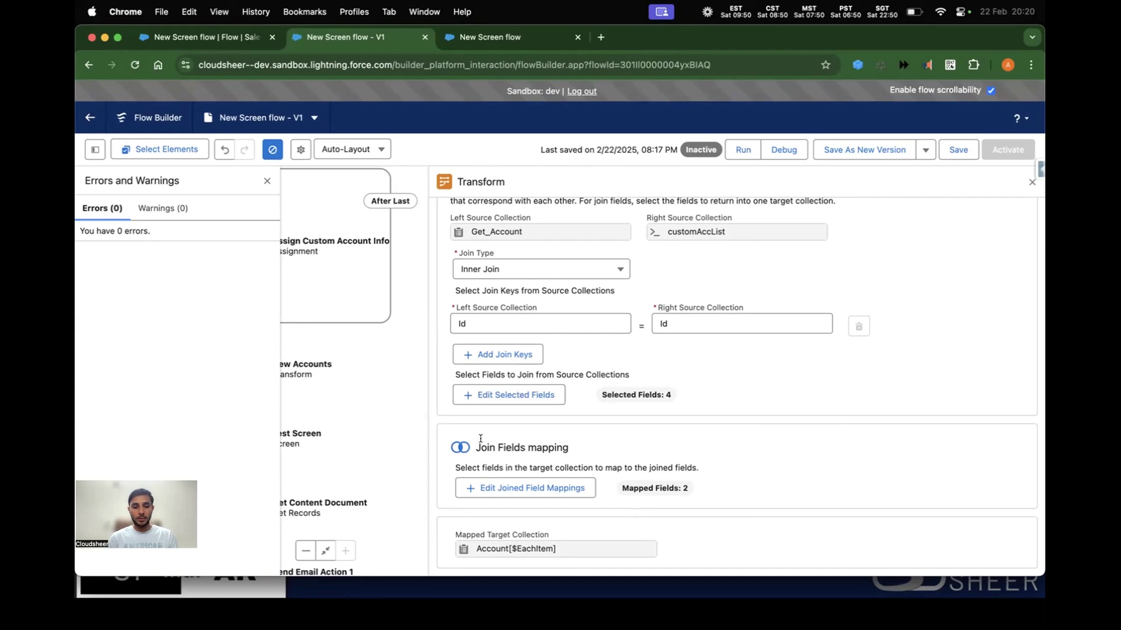
- Review the join's target field mappings for the Account collection, cancel without changes and close the New Accounts transform
{"action": "left_click_drag", "start_coordinate": [476, 445], "coordinate": [548, 442]}
{"action": "left_click", "coordinate": [516, 488]}
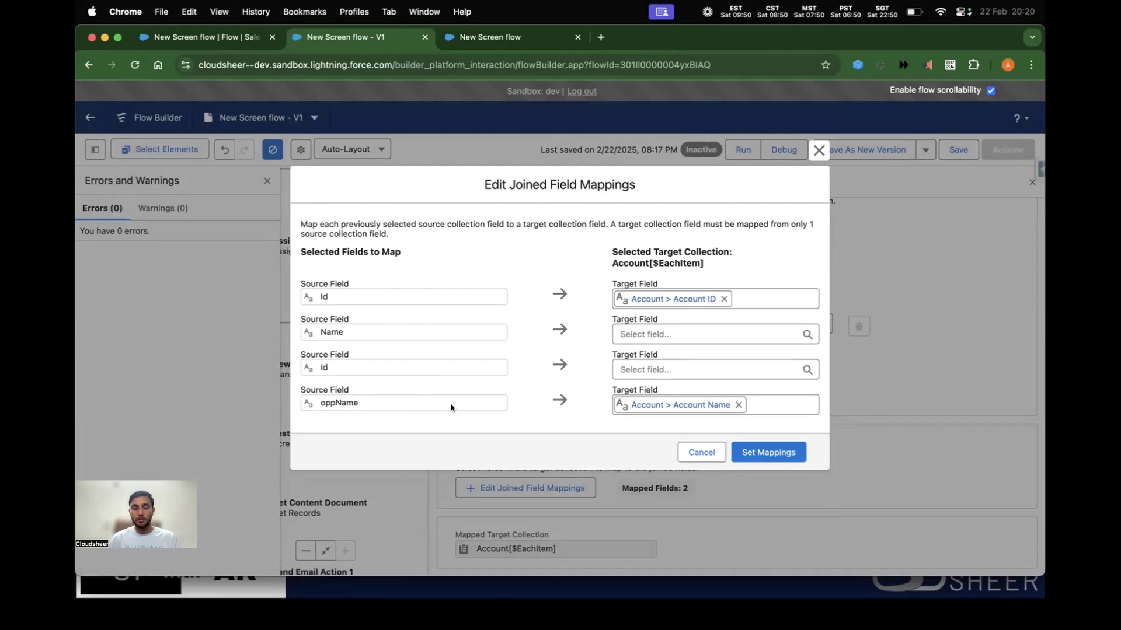
{"action": "left_click", "coordinate": [701, 453]}
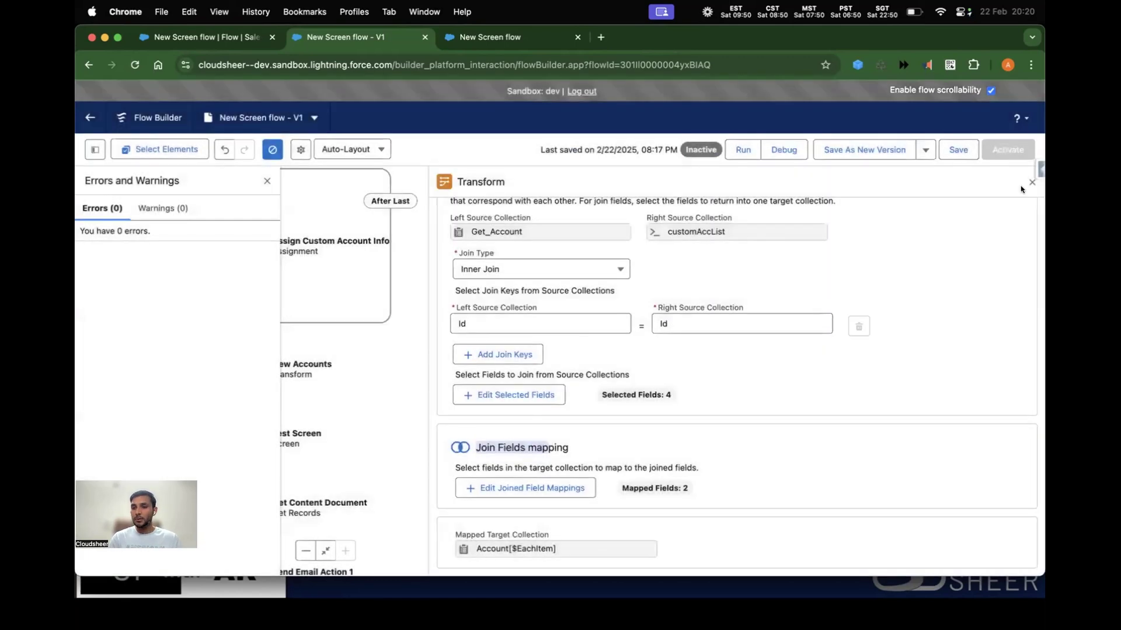
{"action": "left_click", "coordinate": [1031, 183]}
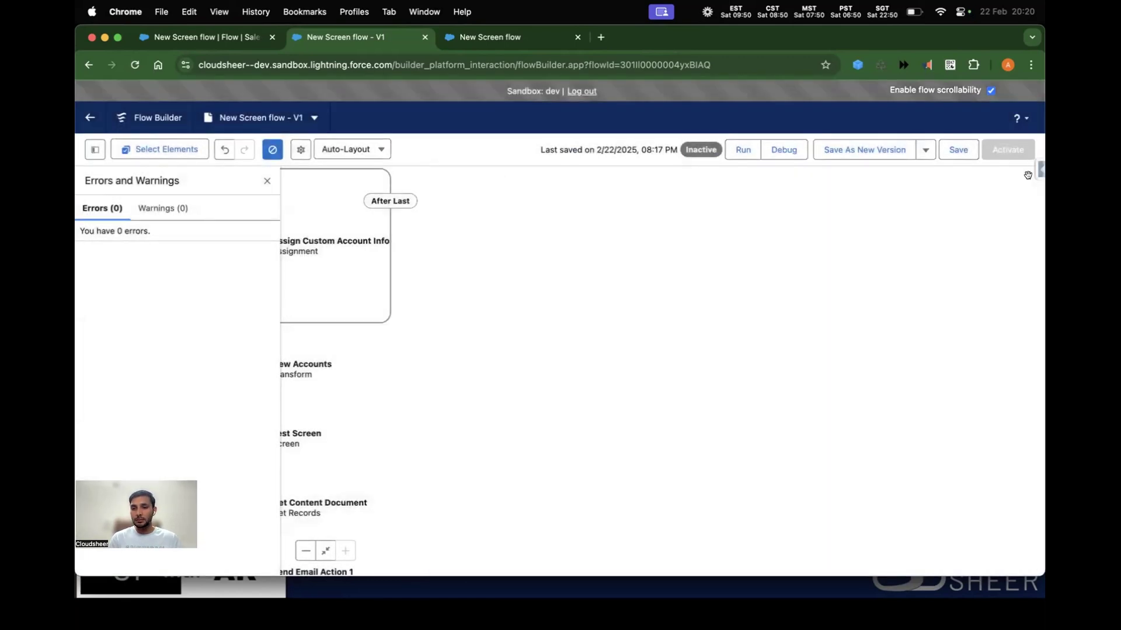
- Debug the flow with the default debug options, closing the extra blank tab, and advance from its first screen to the second
{"action": "left_click", "coordinate": [783, 143]}
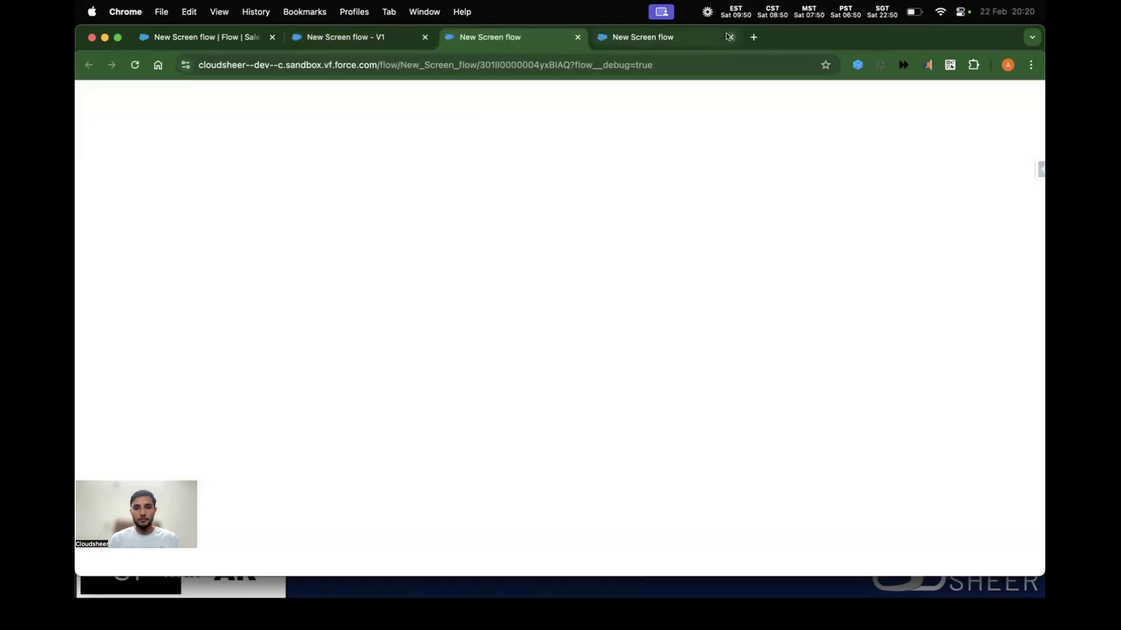
{"action": "left_click", "coordinate": [731, 37]}
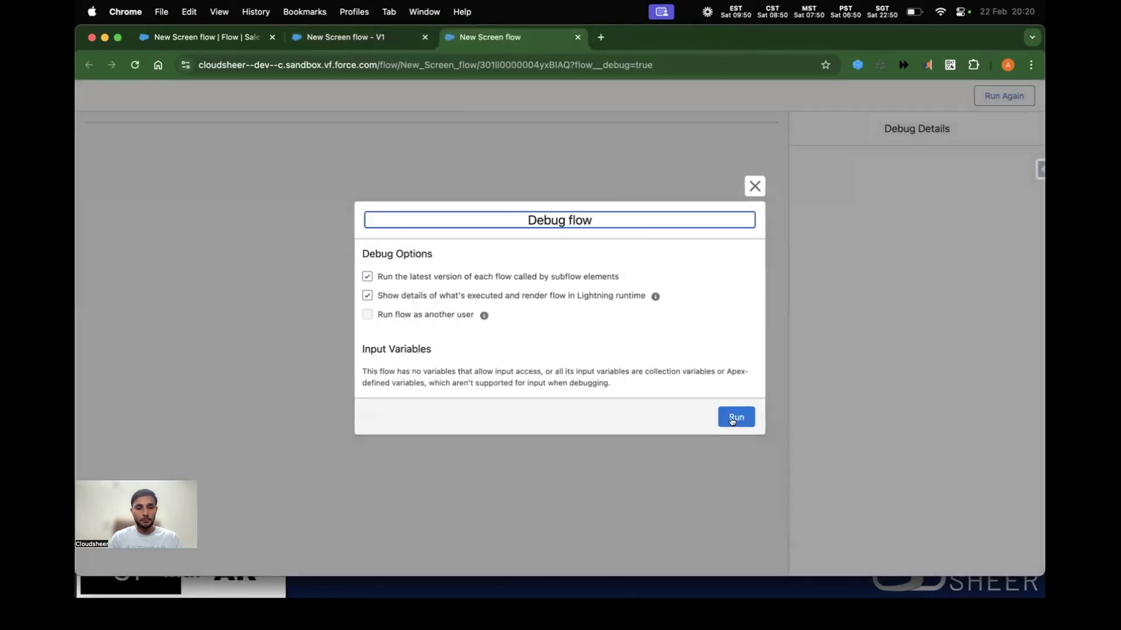
{"action": "left_click", "coordinate": [731, 420]}
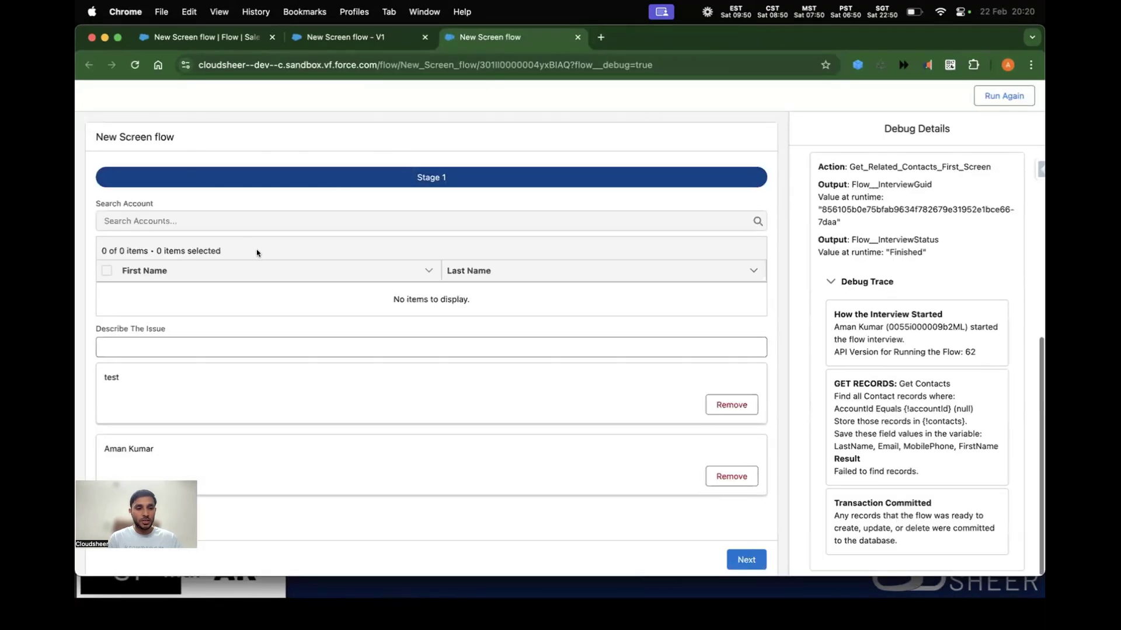
{"action": "scroll", "coordinate": [436, 381], "scroll_direction": "down", "scroll_amount": 1}
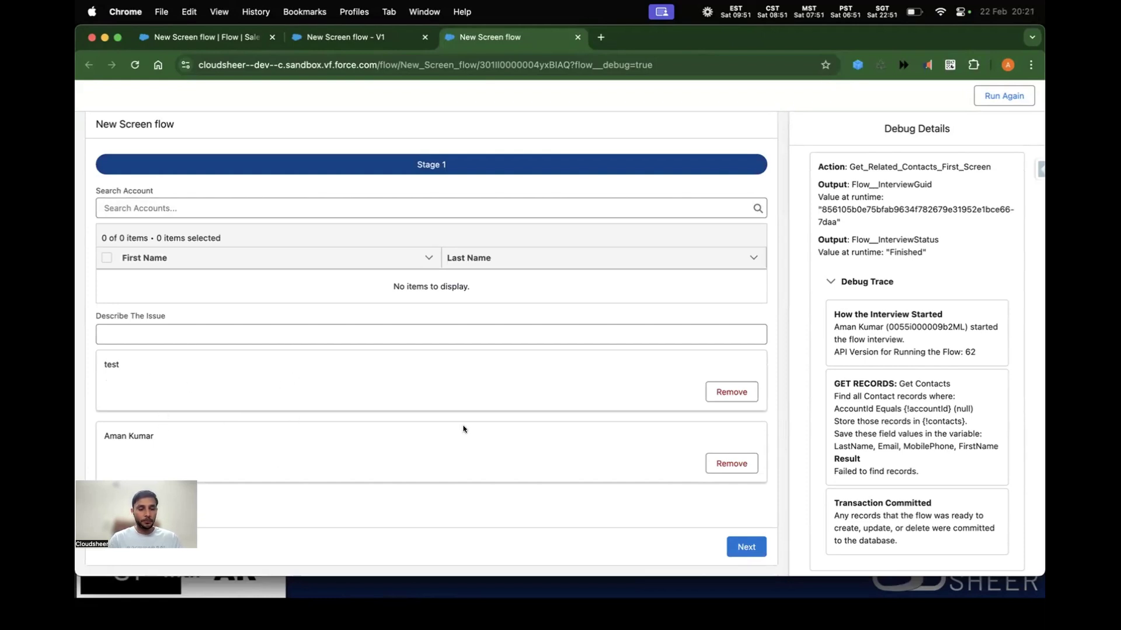
{"action": "left_click", "coordinate": [735, 545]}
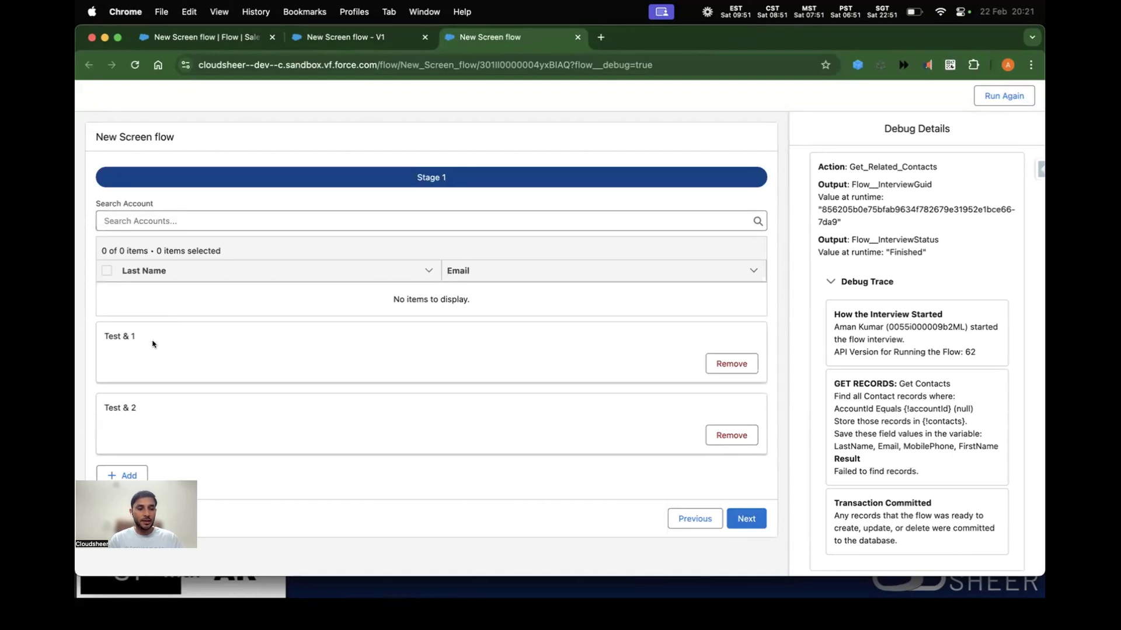
- Compare the Assign Custom Account Info assignment's oppName and number values in Flow Builder with the debug run's second screen
{"action": "left_click", "coordinate": [347, 38]}
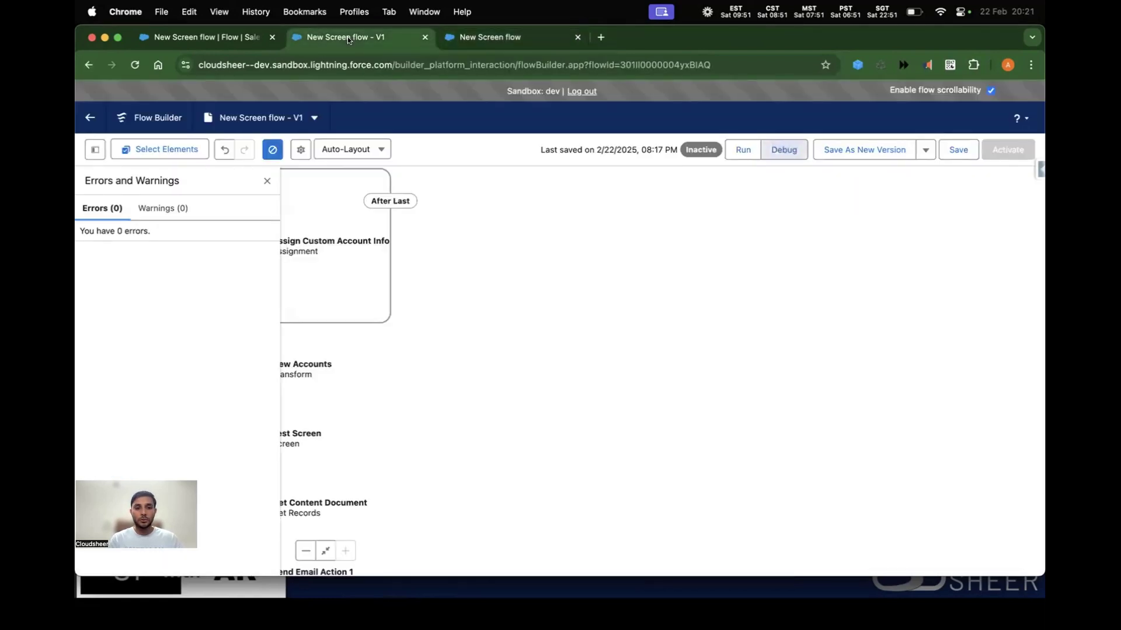
{"action": "left_click_drag", "start_coordinate": [443, 257], "coordinate": [615, 293]}
{"action": "left_click", "coordinate": [433, 277]}
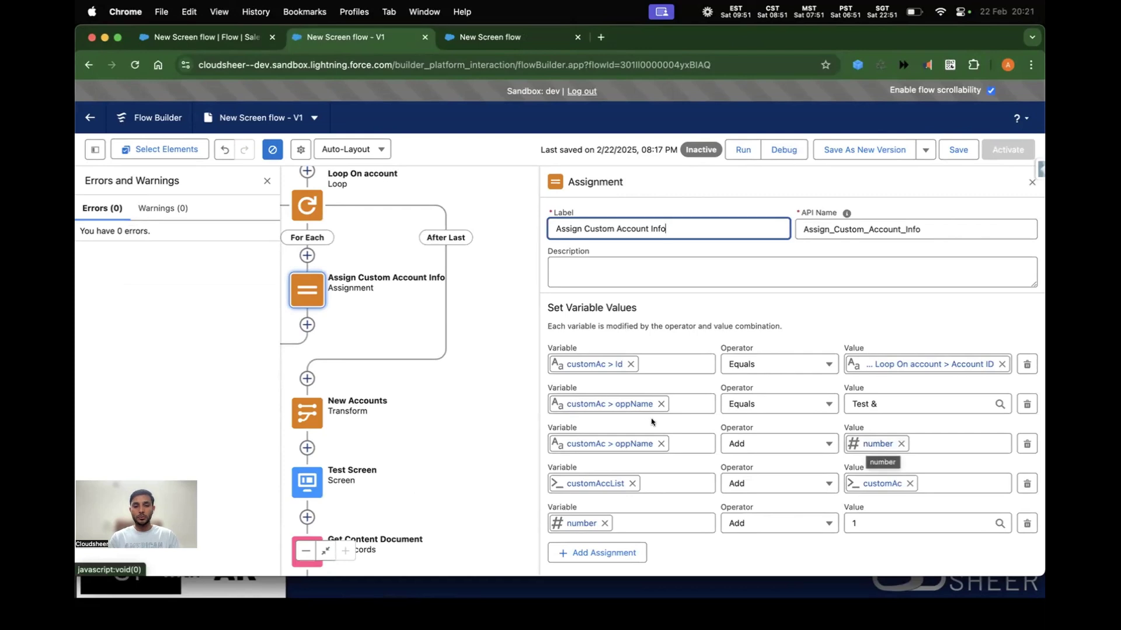
{"action": "left_click", "coordinate": [1031, 182]}
{"action": "left_click", "coordinate": [491, 35]}
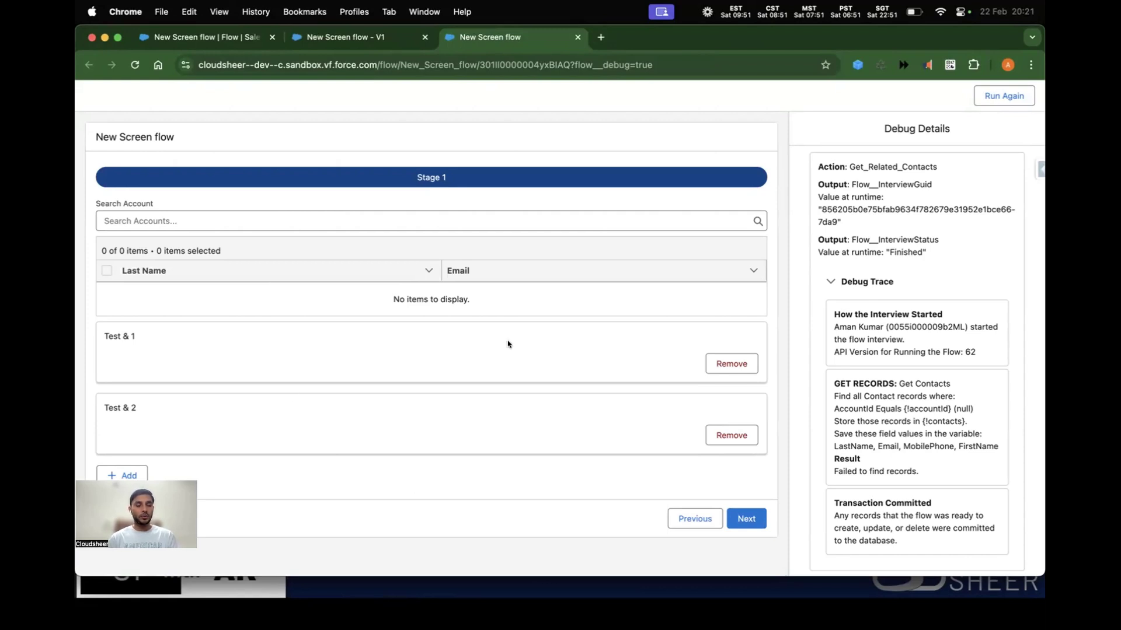
- Close the debug run and examine the Attachment ID input and its help text in the Send Email Action 1 element
{"action": "key", "text": "Right"}
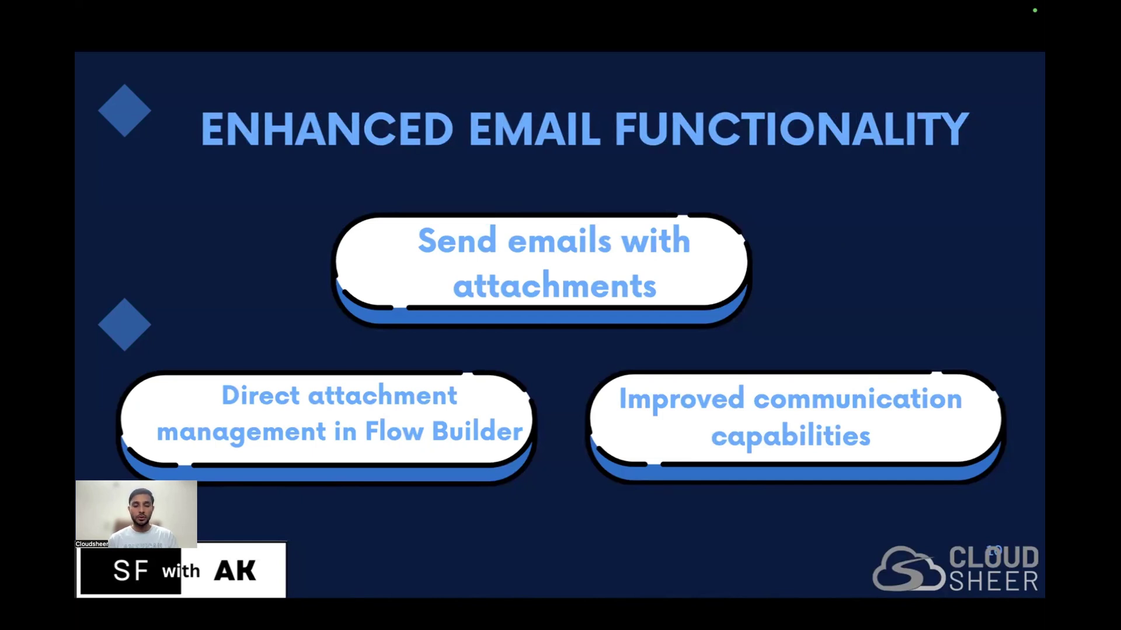
{"action": "key", "text": "super+Tab"}
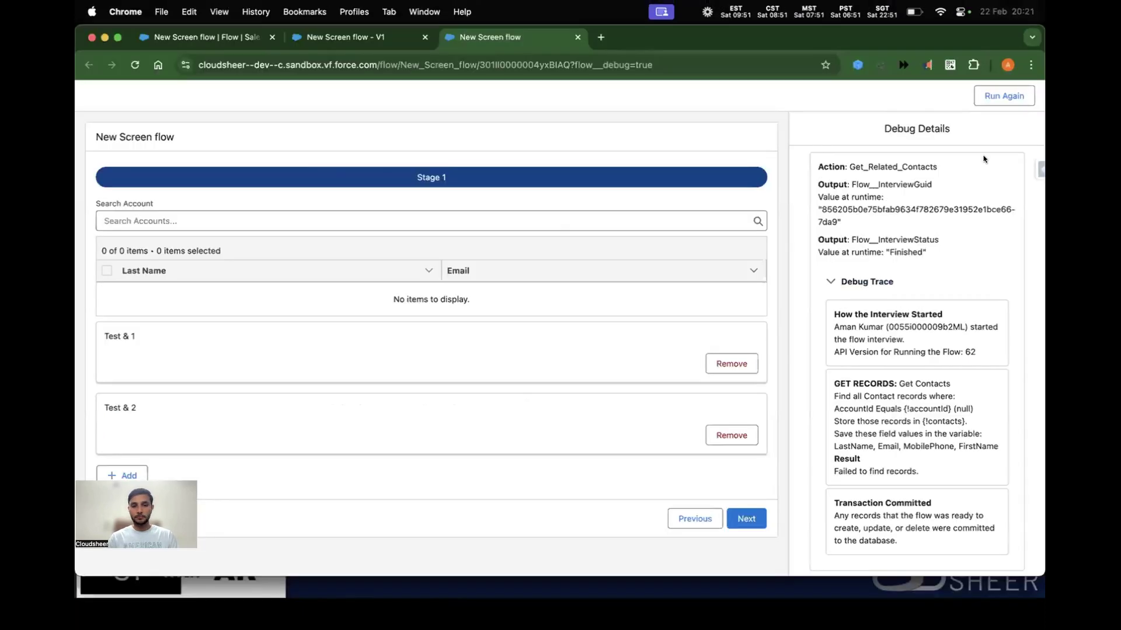
{"action": "left_click", "coordinate": [578, 37]}
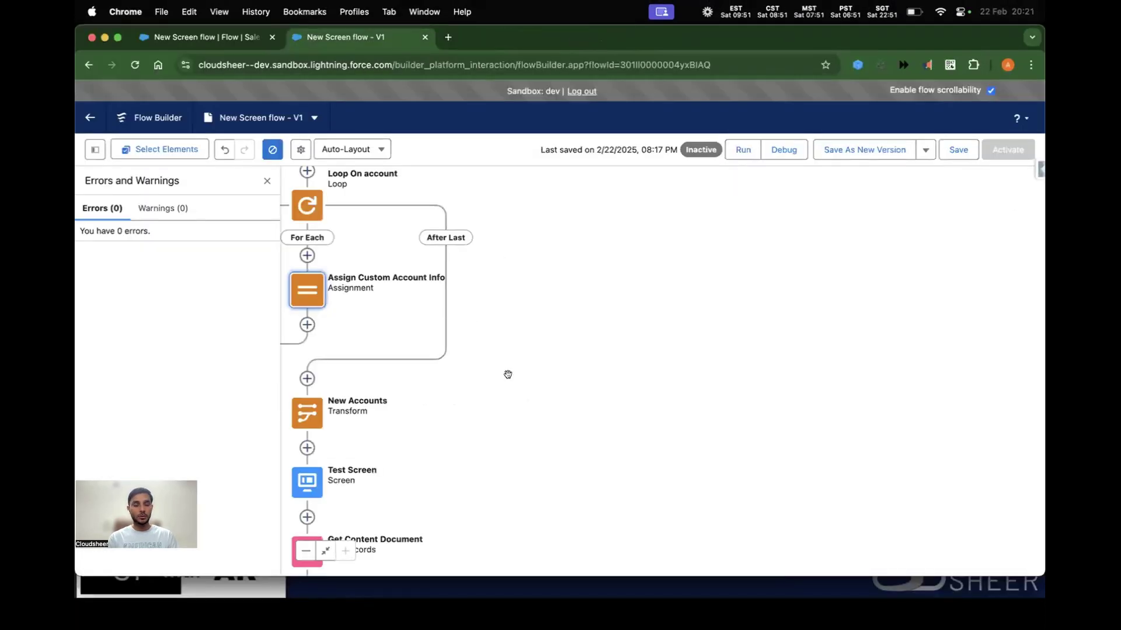
{"action": "left_click_drag", "start_coordinate": [517, 401], "coordinate": [681, 226]}
{"action": "left_click_drag", "start_coordinate": [548, 483], "coordinate": [505, 358]}
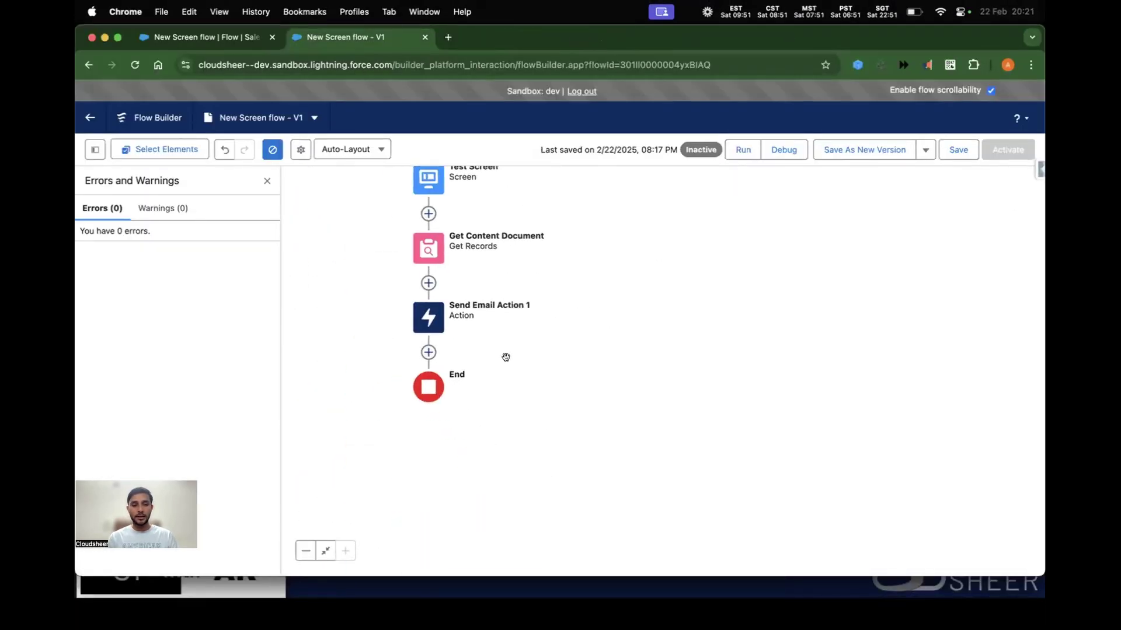
{"action": "left_click", "coordinate": [434, 321]}
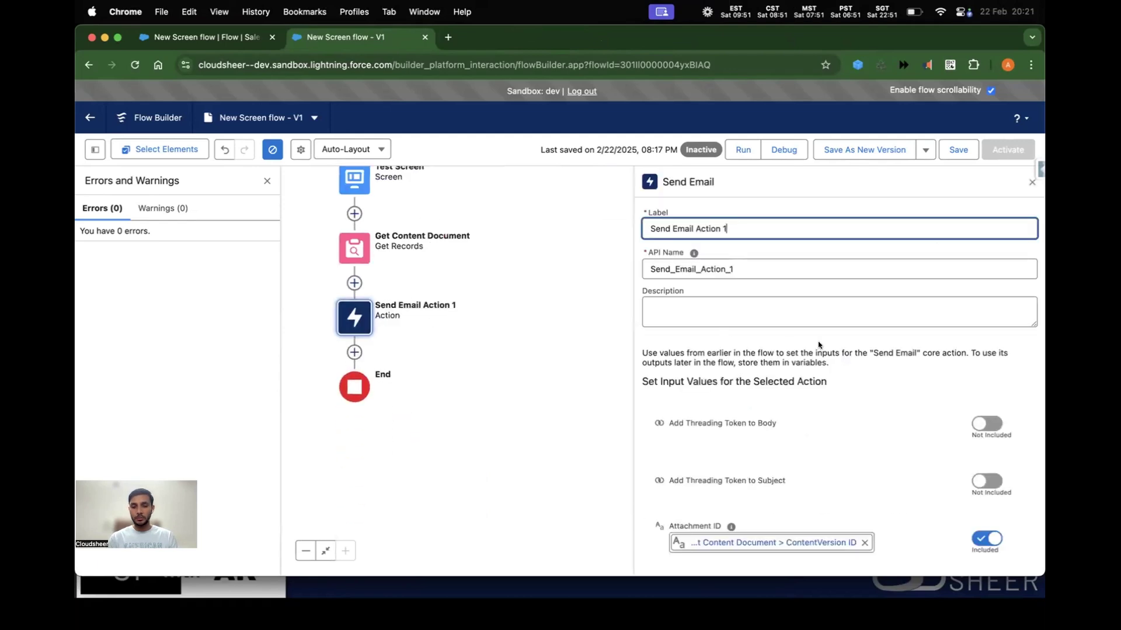
{"action": "scroll", "coordinate": [818, 343], "scroll_direction": "down", "scroll_amount": 3}
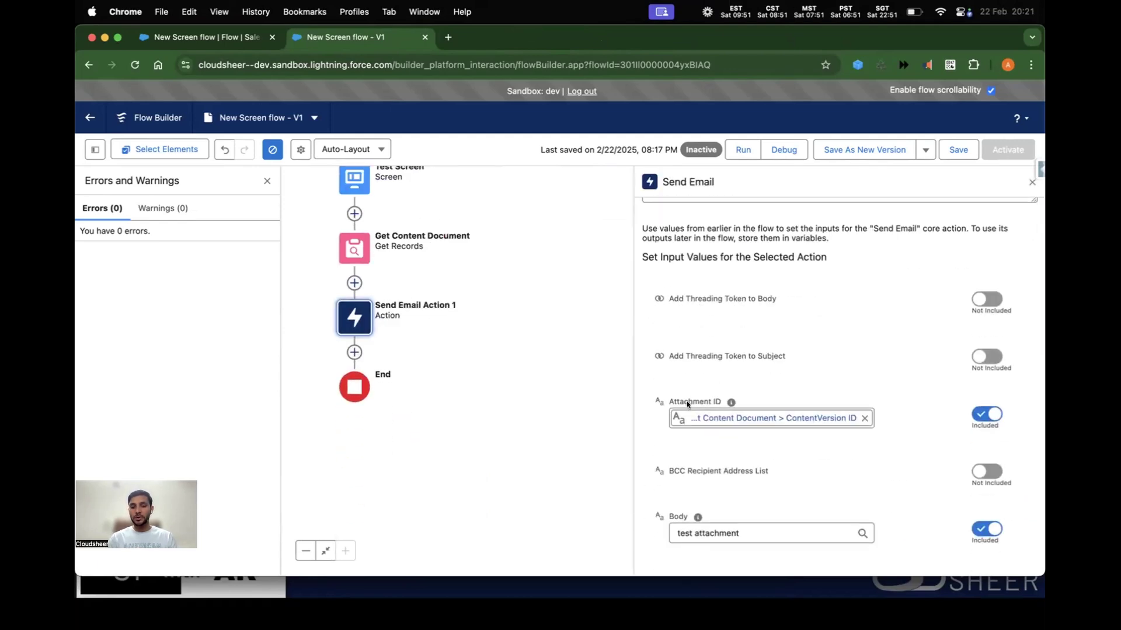
{"action": "scroll", "coordinate": [800, 380], "scroll_direction": "down", "scroll_amount": 3}
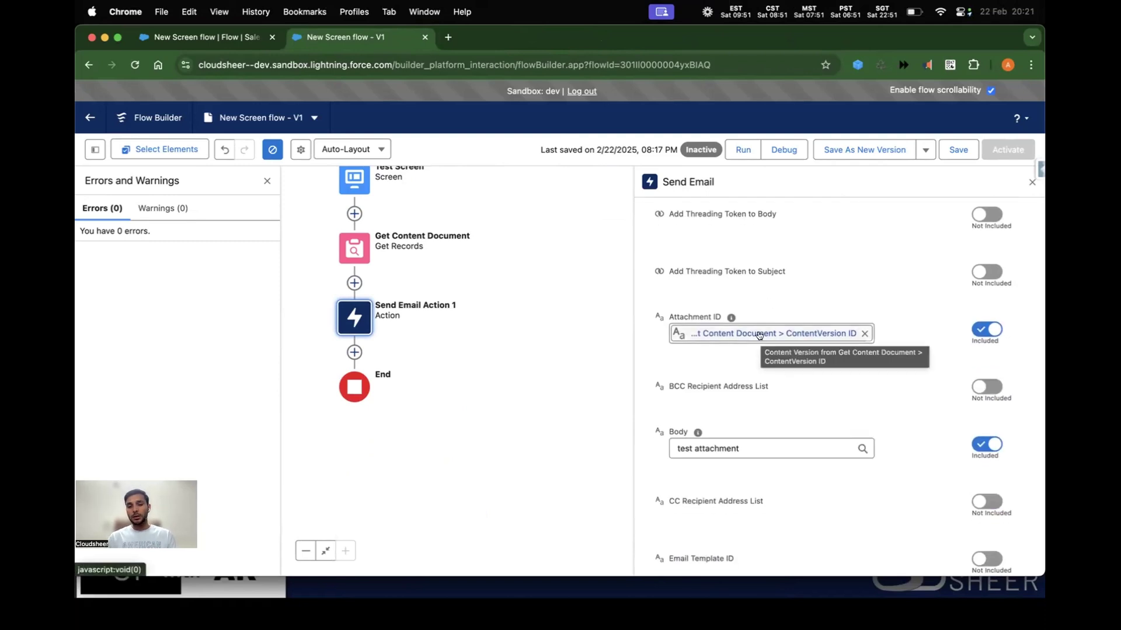
{"action": "mouse_move", "coordinate": [726, 318]}
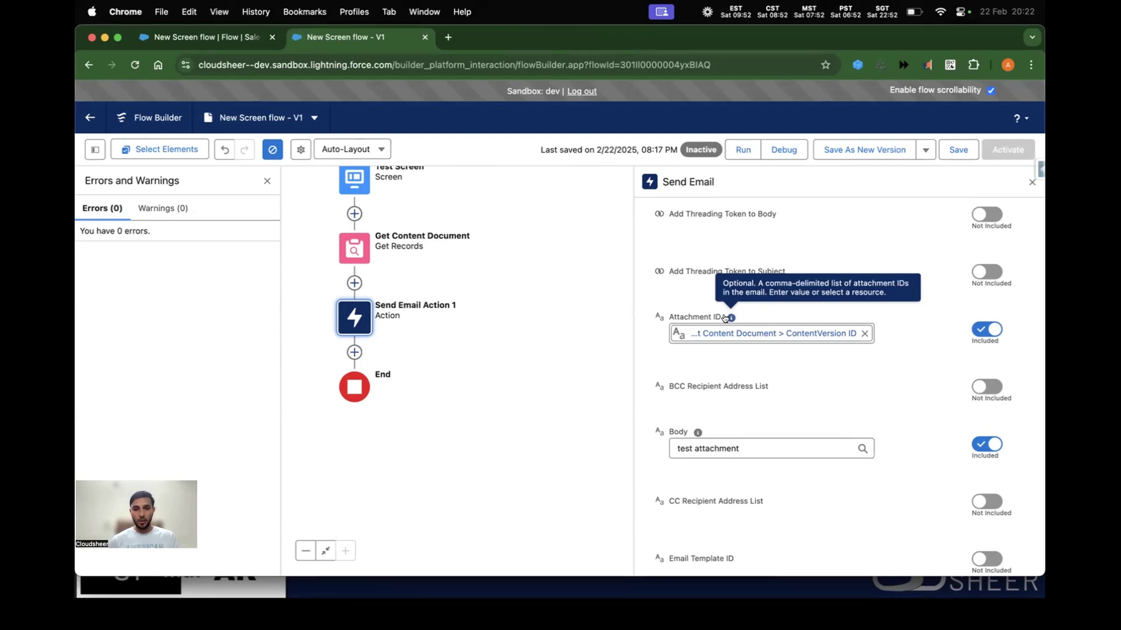
- Open Salesforce Setup from the New Screen flow record page, search for "permiss" and open Permission Sets
{"action": "key", "text": "ctrl+Left"}
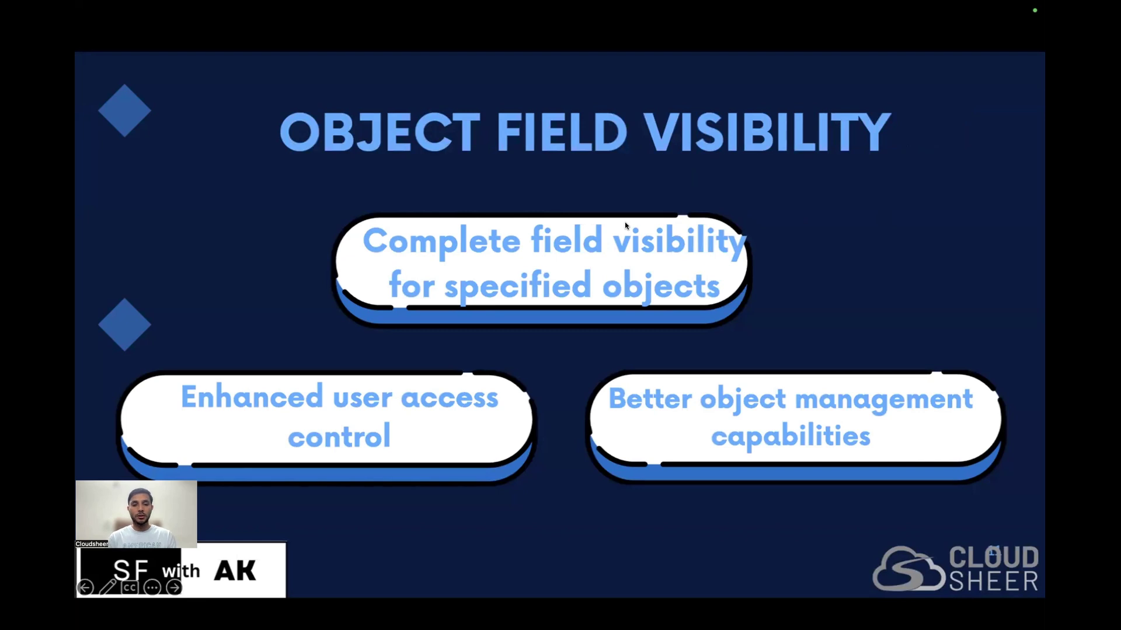
{"action": "key", "text": "super+Tab"}
{"action": "left_click", "coordinate": [201, 38]}
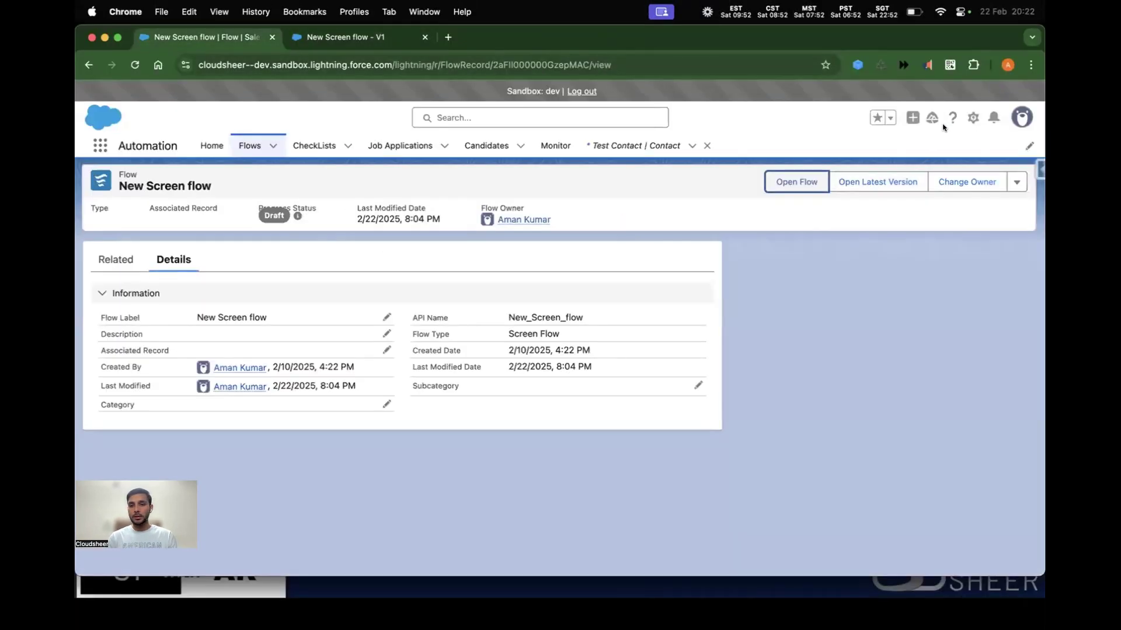
{"action": "left_click", "coordinate": [973, 118]}
{"action": "left_click", "coordinate": [912, 169]}
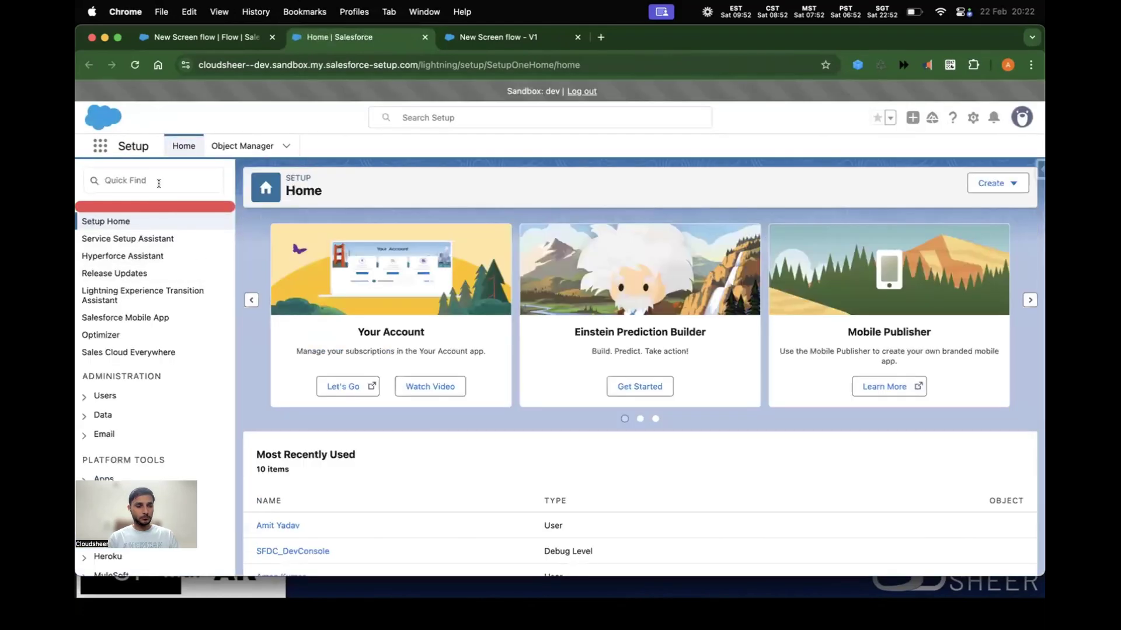
{"action": "left_click", "coordinate": [158, 183]}
{"action": "type", "text": "permiss"}
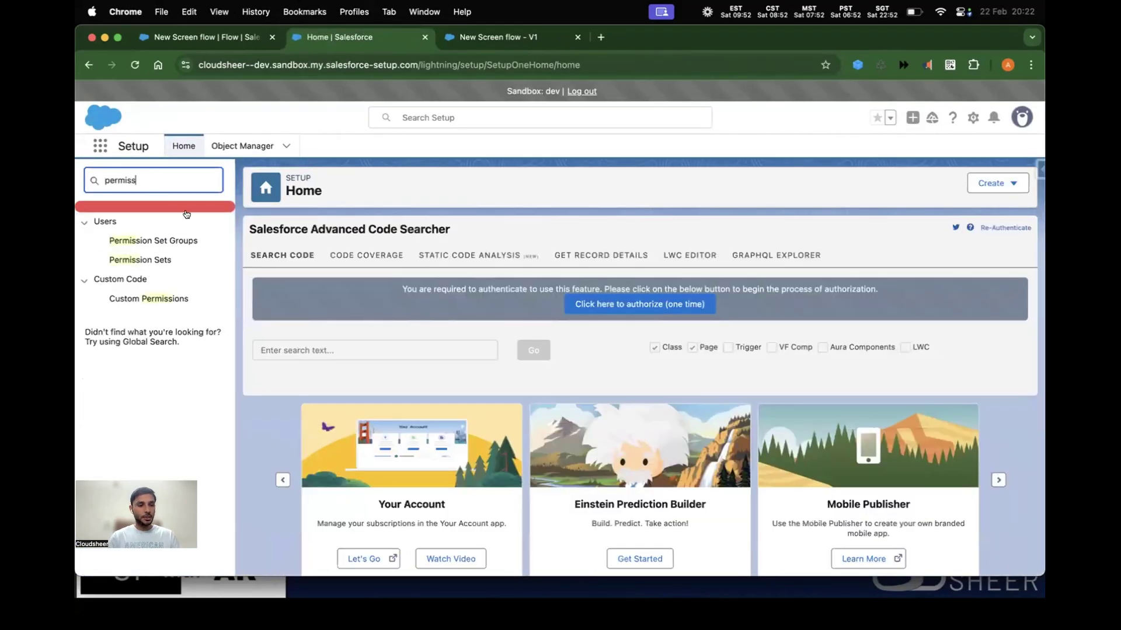
{"action": "left_click", "coordinate": [142, 259]}
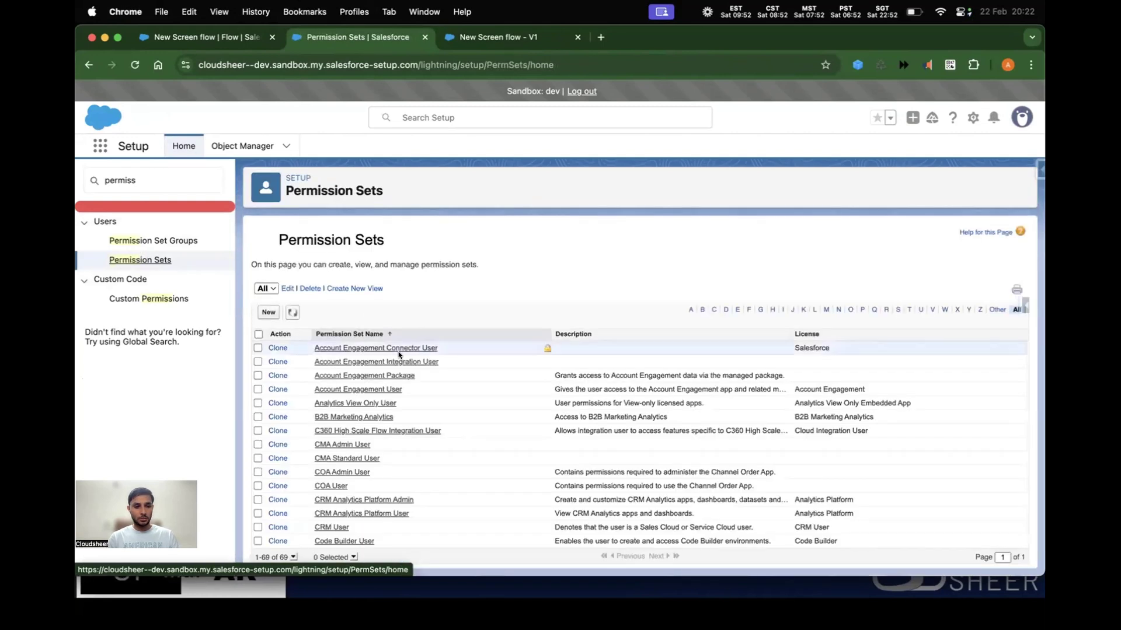
- Open the Lead Management permission set's object settings for Accounts and examine the View All Fields object permission
{"action": "scroll", "coordinate": [399, 355], "scroll_direction": "down", "scroll_amount": 6}
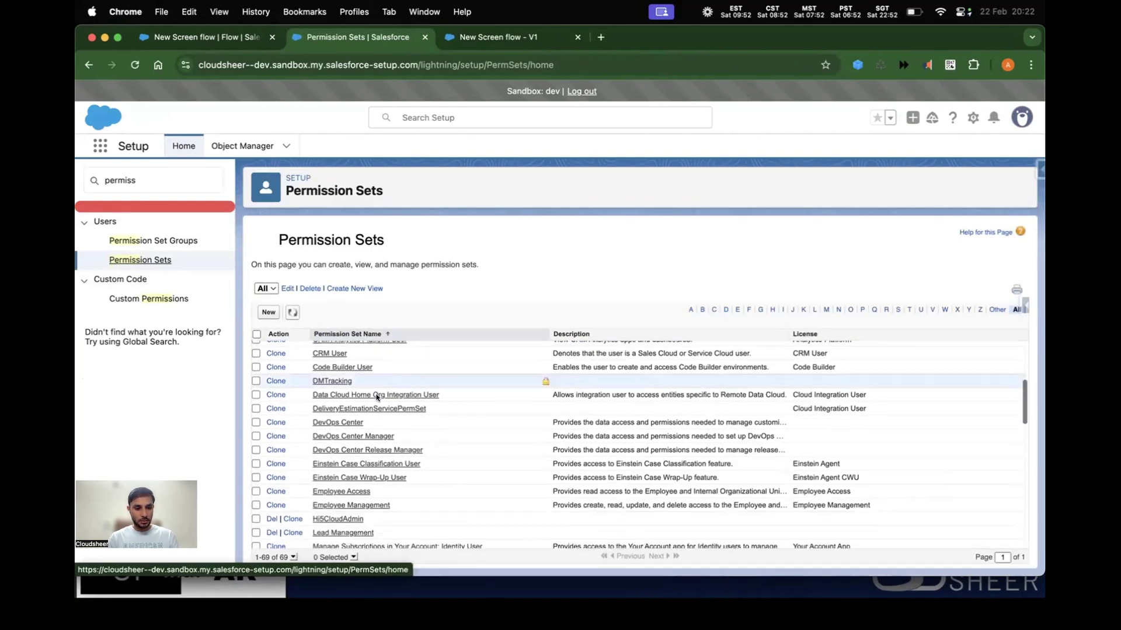
{"action": "scroll", "coordinate": [377, 397], "scroll_direction": "down", "scroll_amount": 3}
{"action": "left_click", "coordinate": [334, 443]}
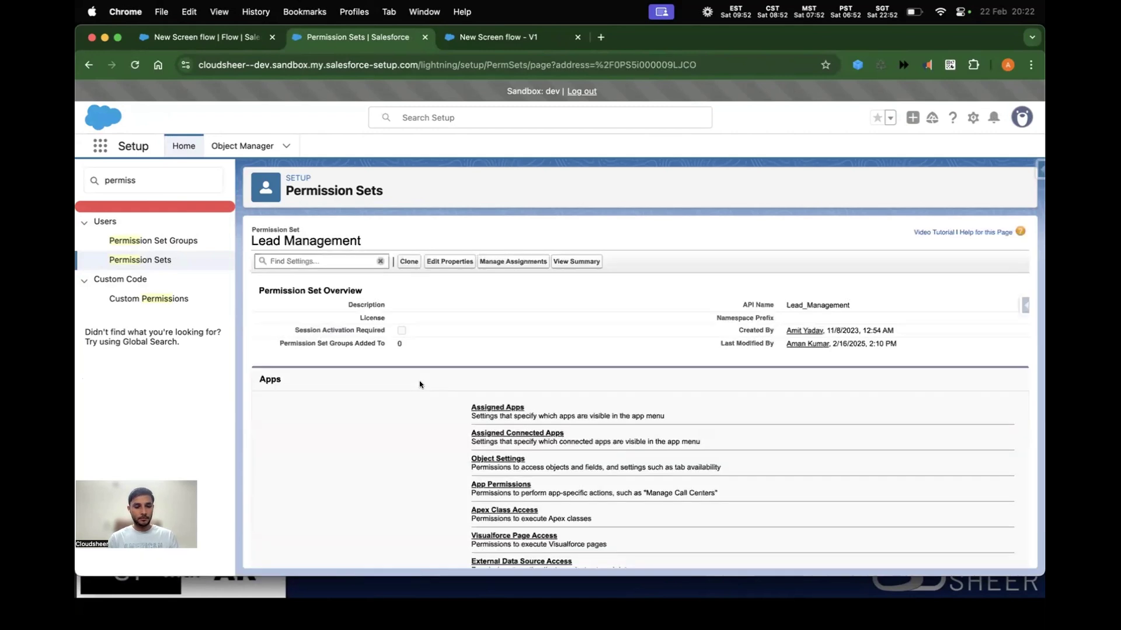
{"action": "left_click", "coordinate": [493, 457]}
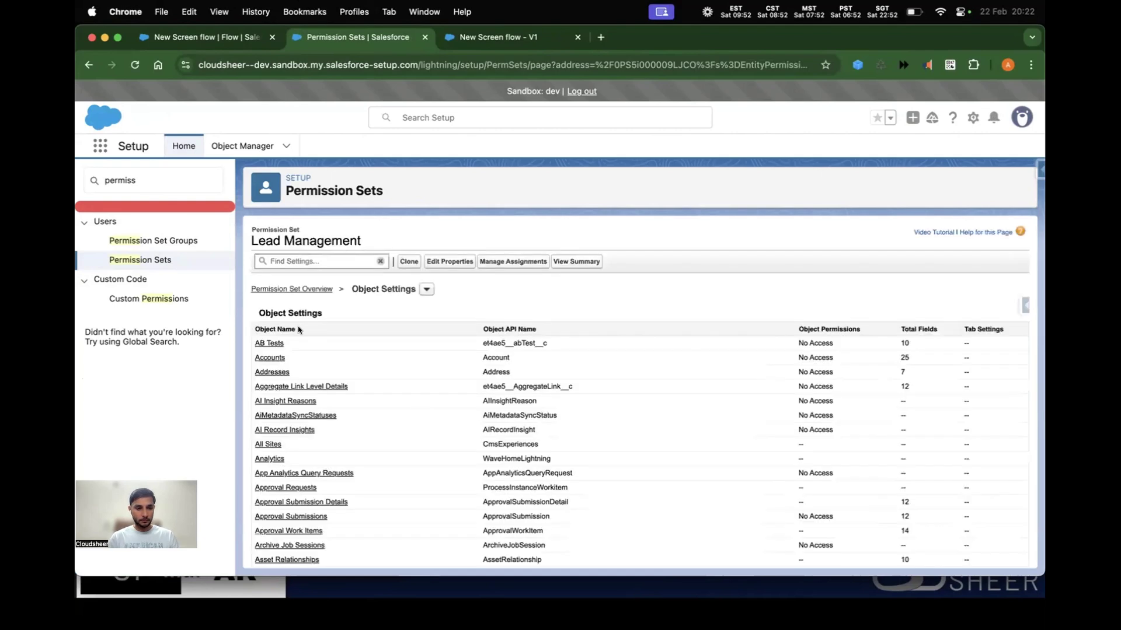
{"action": "left_click", "coordinate": [268, 357]}
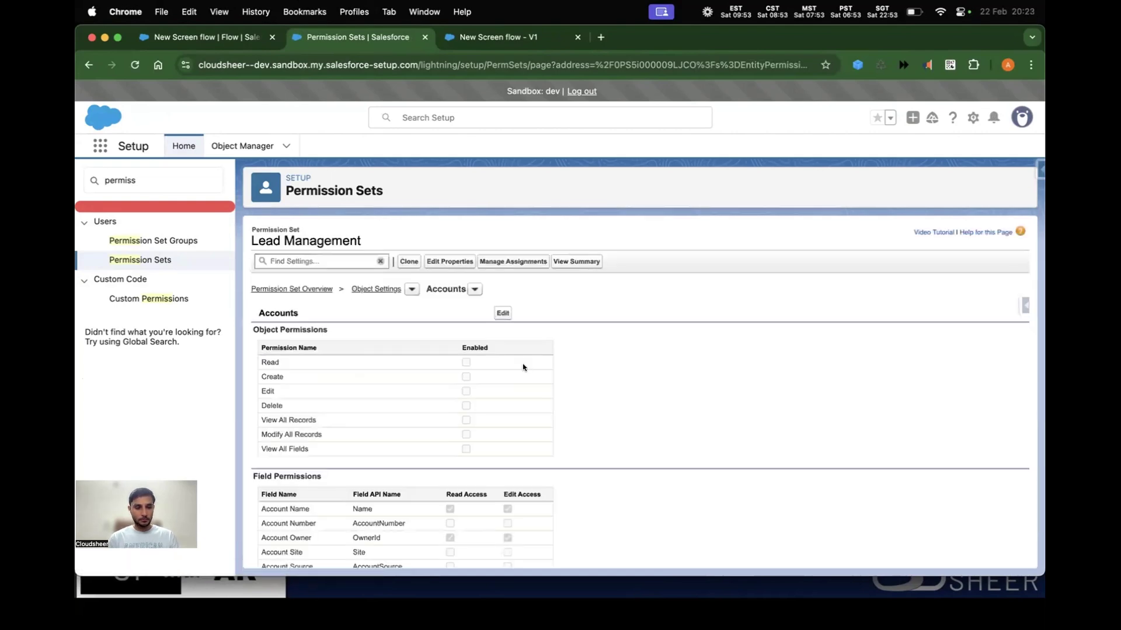
{"action": "left_click_drag", "start_coordinate": [309, 450], "coordinate": [258, 443]}
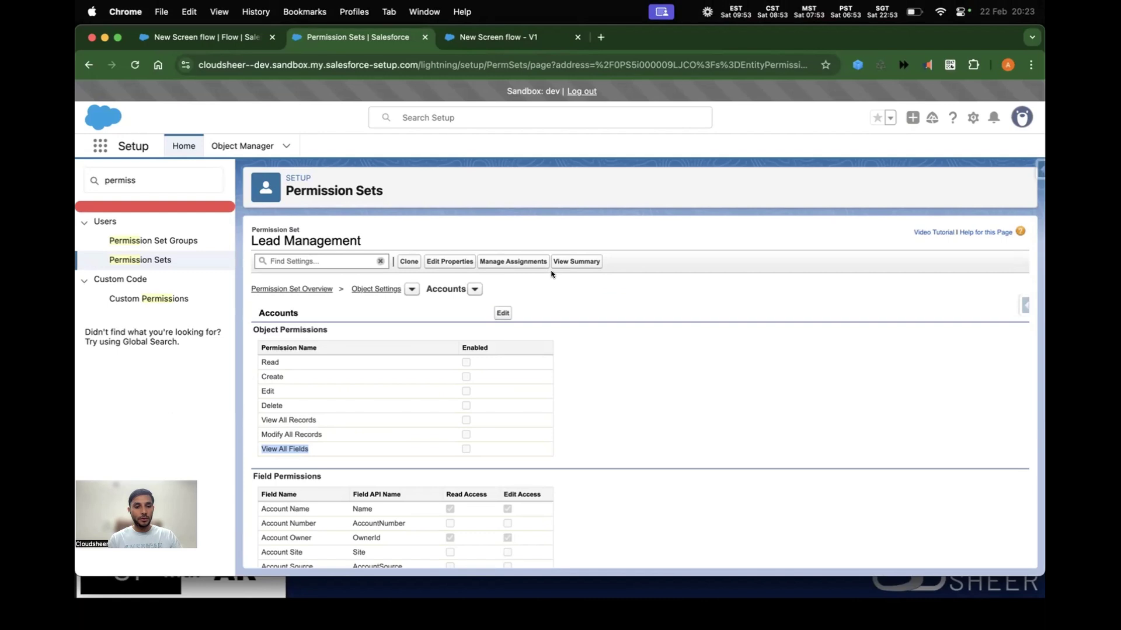
- View the Lead Management permission set summary and inspect the option for adding it to permission set groups, closing without adding any
{"action": "left_click", "coordinate": [577, 261]}
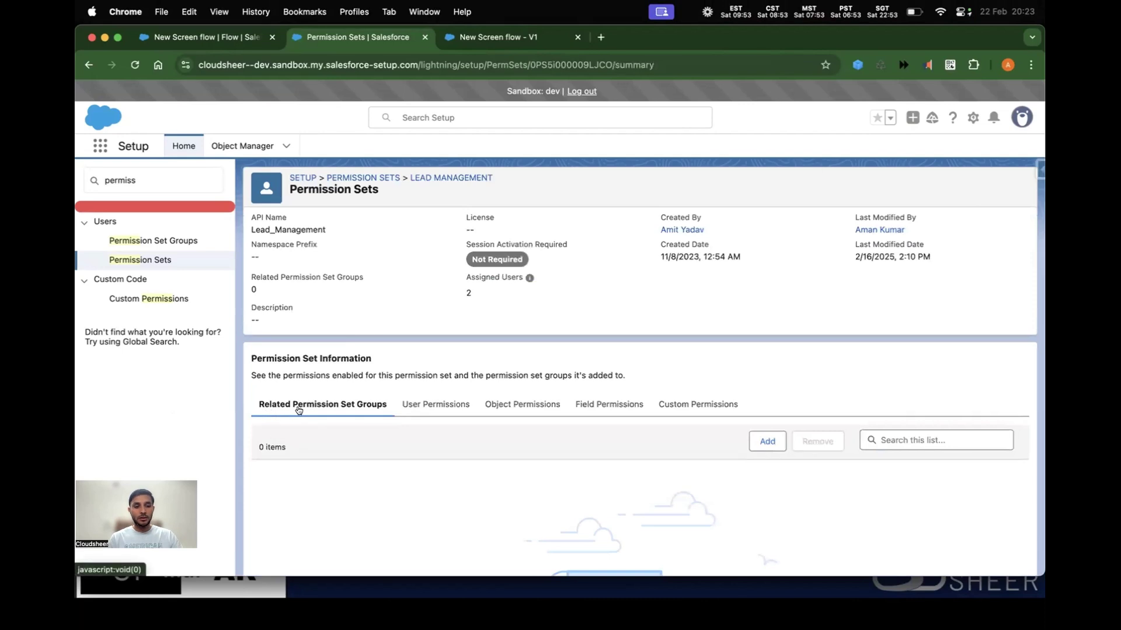
{"action": "left_click", "coordinate": [759, 442]}
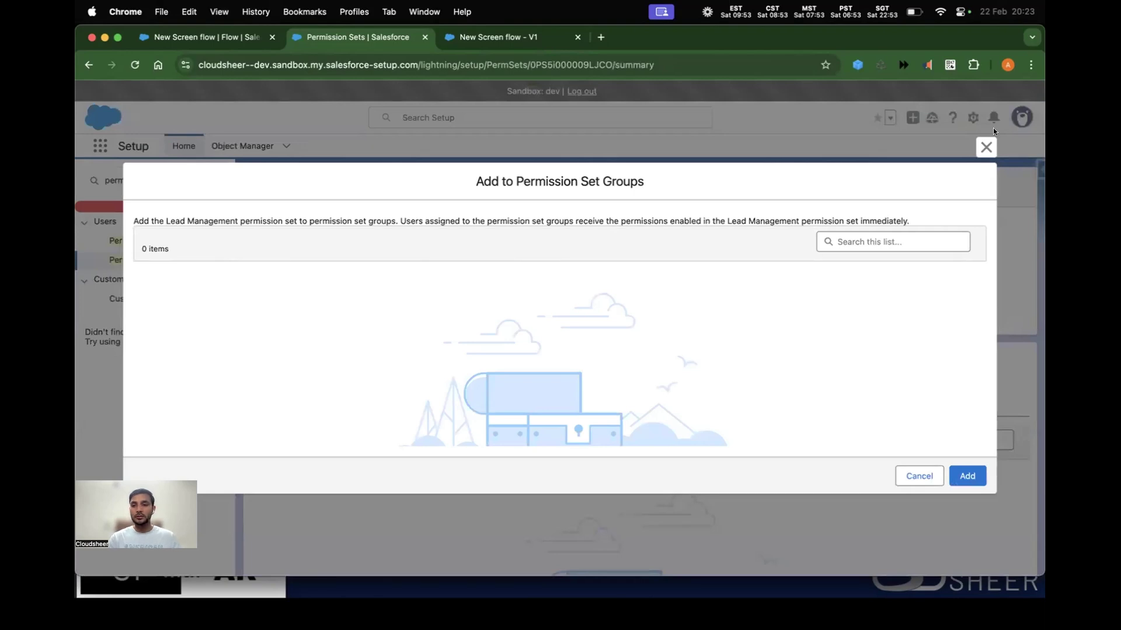
{"action": "left_click", "coordinate": [985, 148]}
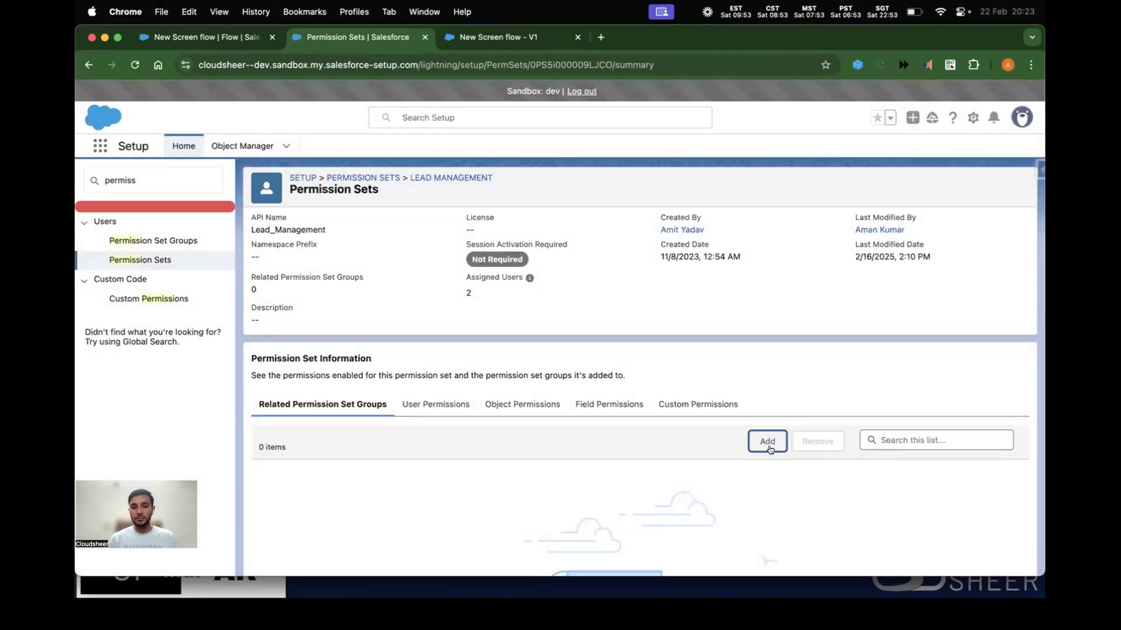